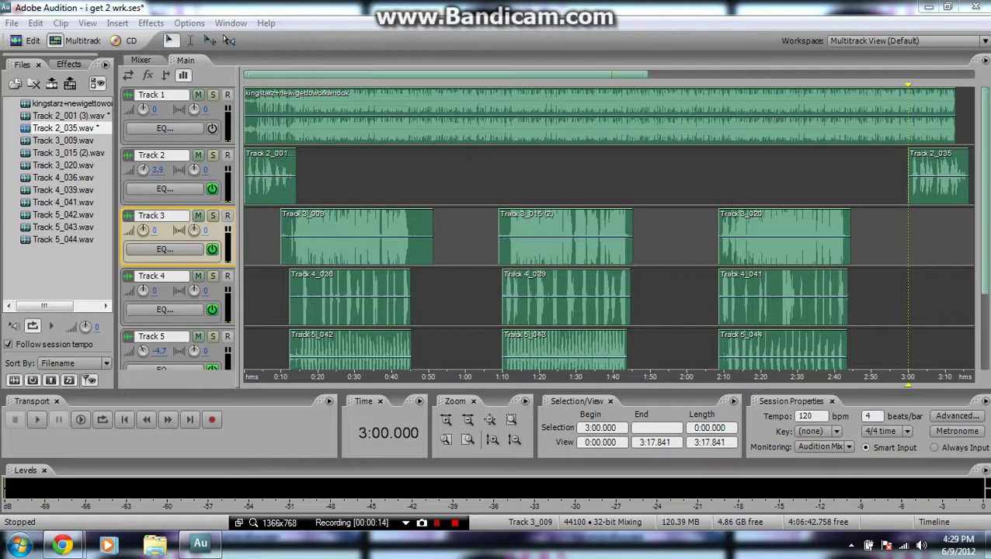
Step: Reopen the Track 3_009 clip from the multitrack session in the waveform editor
{"action": "double_click", "coordinate": [337, 233]}
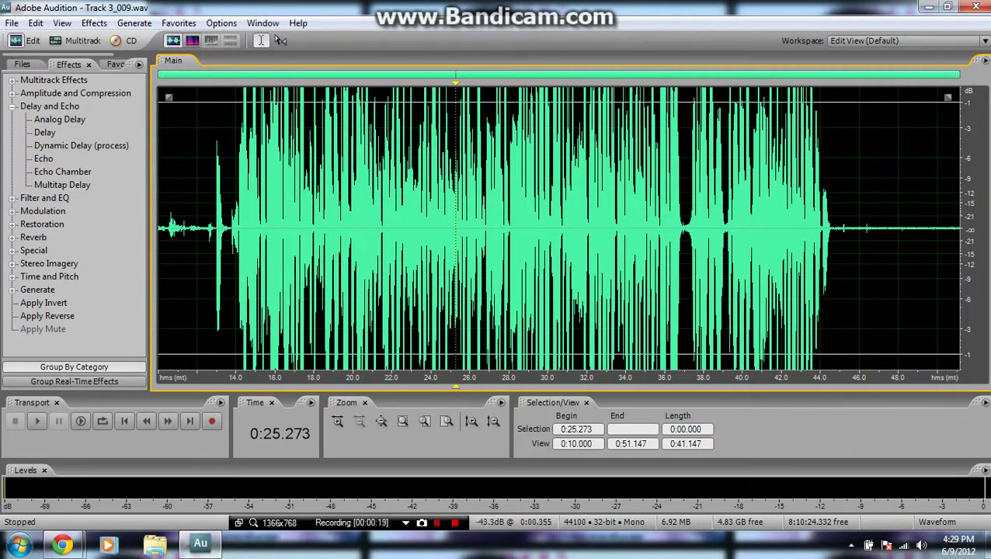
{"action": "left_click", "coordinate": [61, 40]}
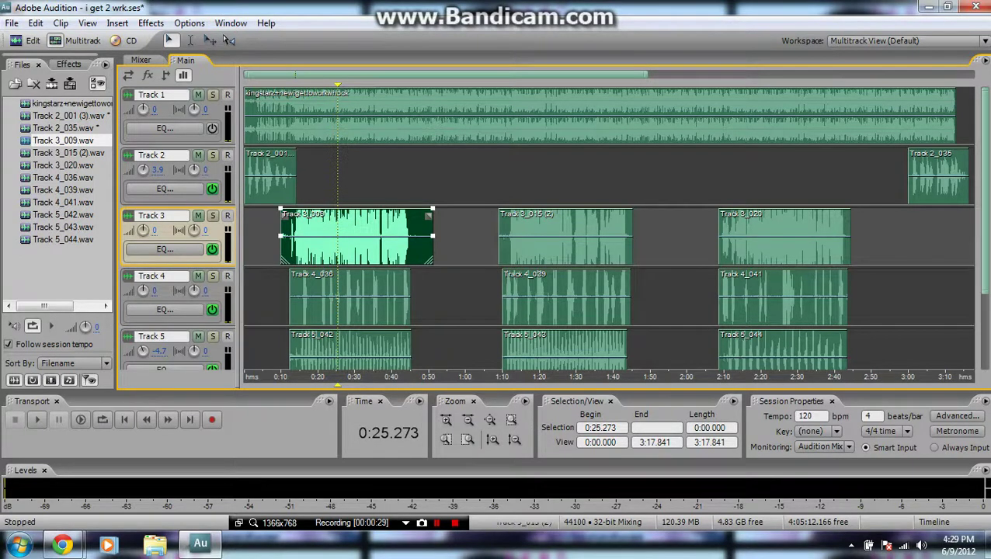
{"action": "double_click", "coordinate": [370, 237]}
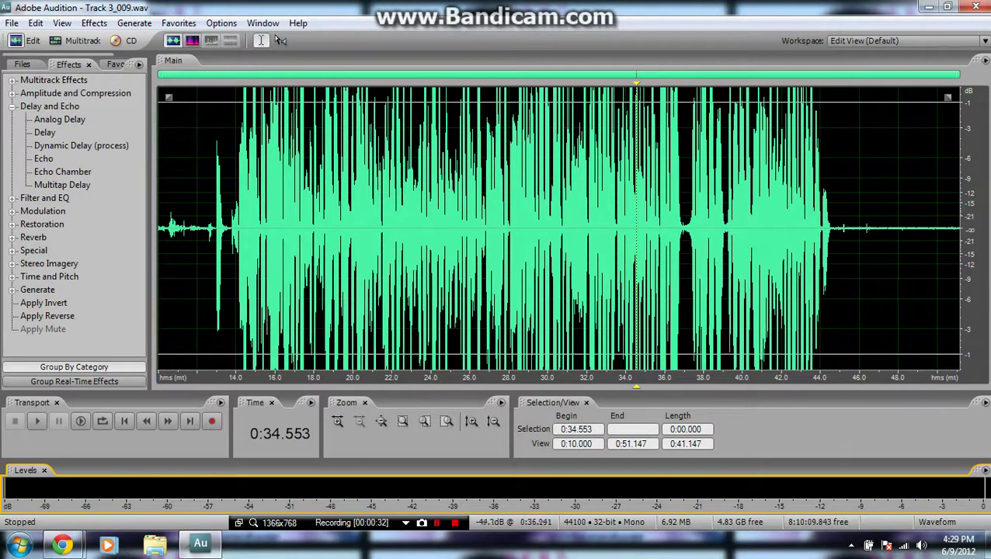
Step: Select the silent tail from 0:44.788 to the end and expand the Restoration effects
{"action": "left_click_drag", "start_coordinate": [836, 233], "coordinate": [961, 233]}
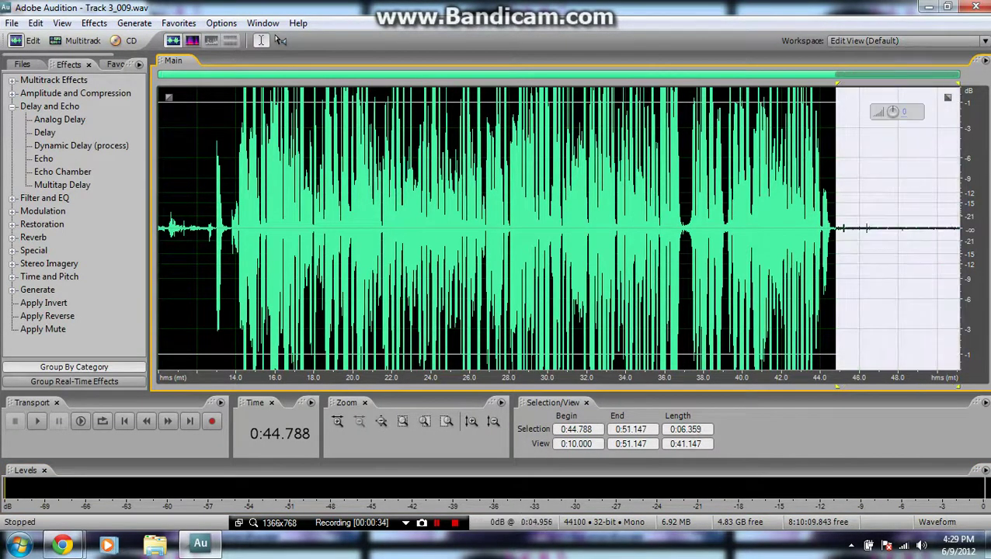
{"action": "left_click", "coordinate": [12, 107]}
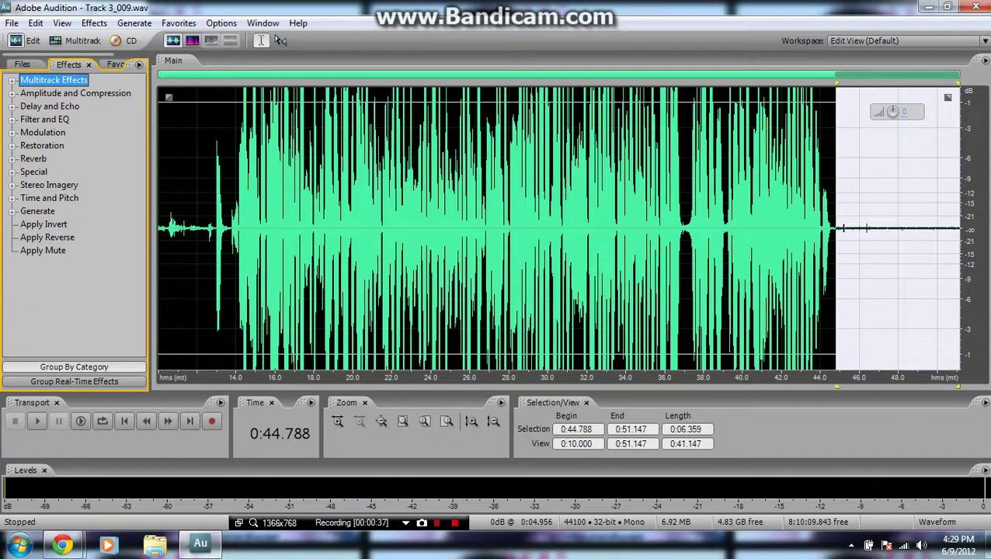
{"action": "left_click", "coordinate": [12, 146]}
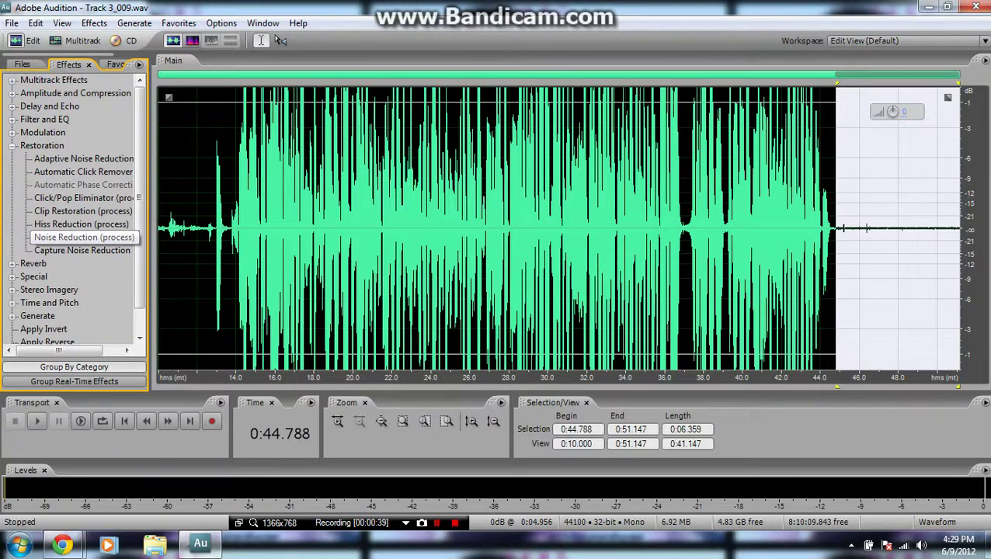
Step: Capture a noise profile from the tail and apply Noise Reduction to all of Track 3_009
{"action": "double_click", "coordinate": [81, 236]}
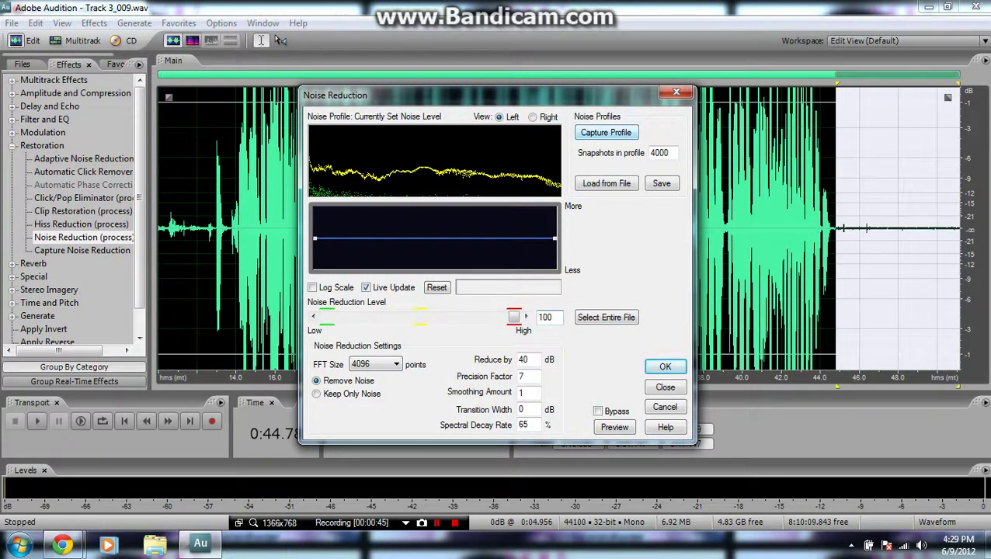
{"action": "left_click", "coordinate": [605, 132]}
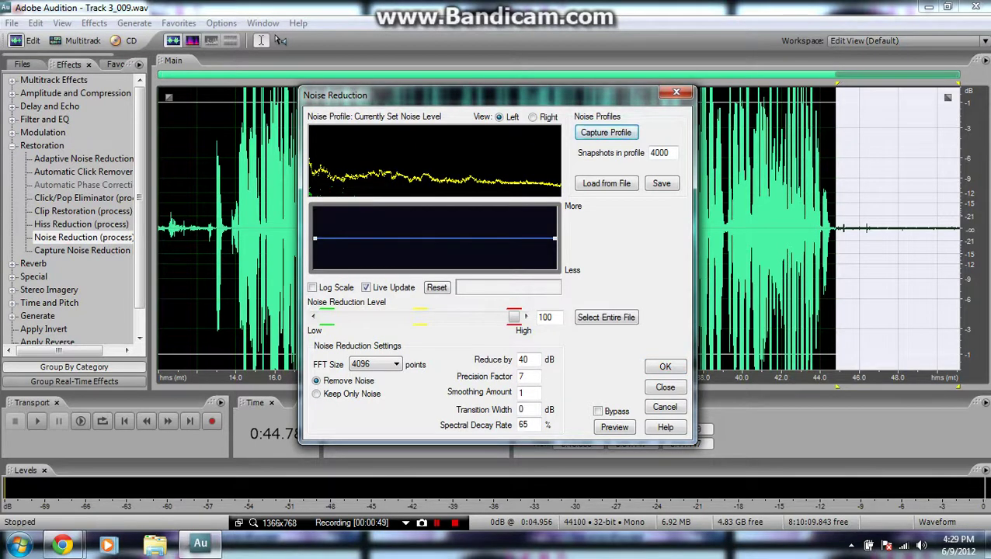
{"action": "left_click", "coordinate": [606, 317]}
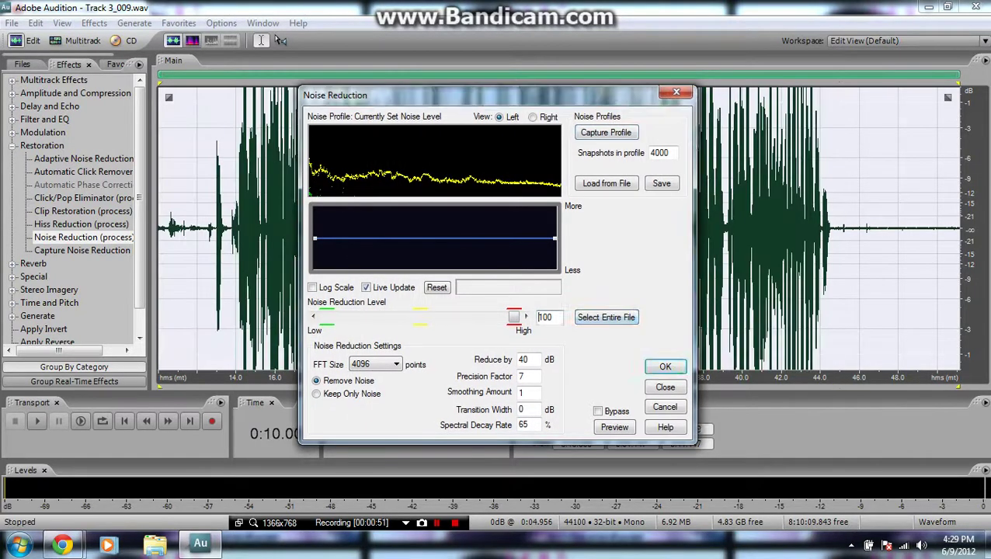
{"action": "left_click", "coordinate": [665, 365]}
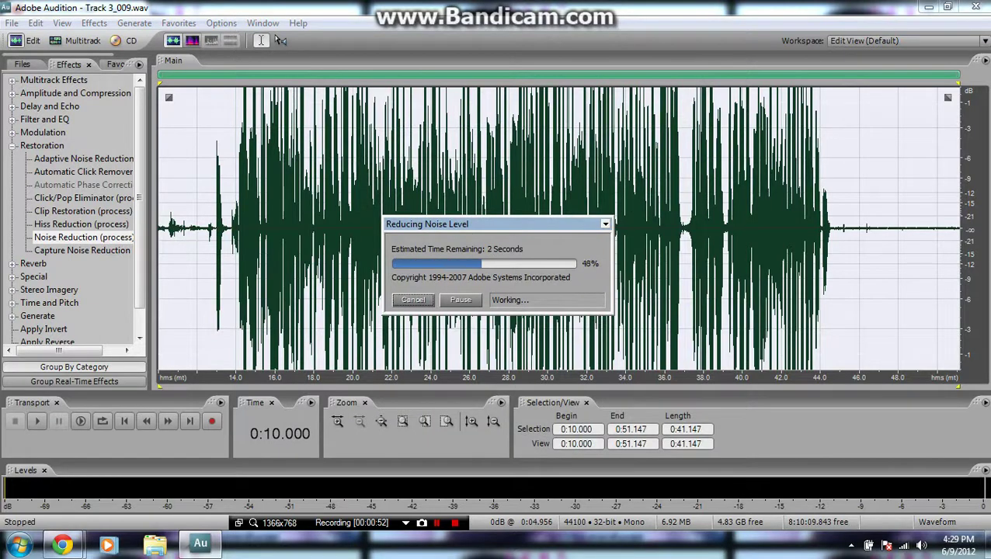
Step: Preview the noise-reduced vocal and mute the breath from 0:10.261 to 0:12.000
{"action": "left_click", "coordinate": [165, 233]}
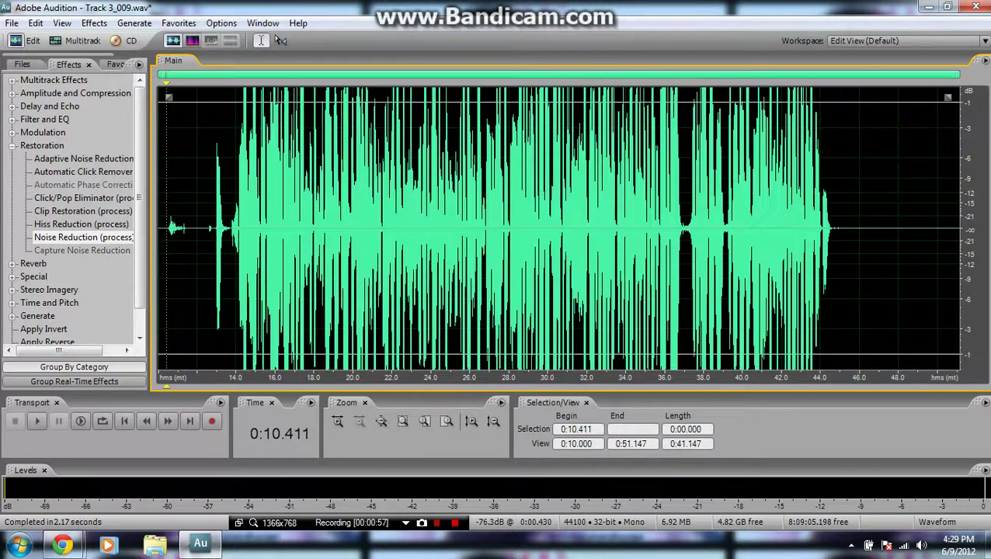
{"action": "key", "text": "space"}
{"action": "key", "text": "space"}
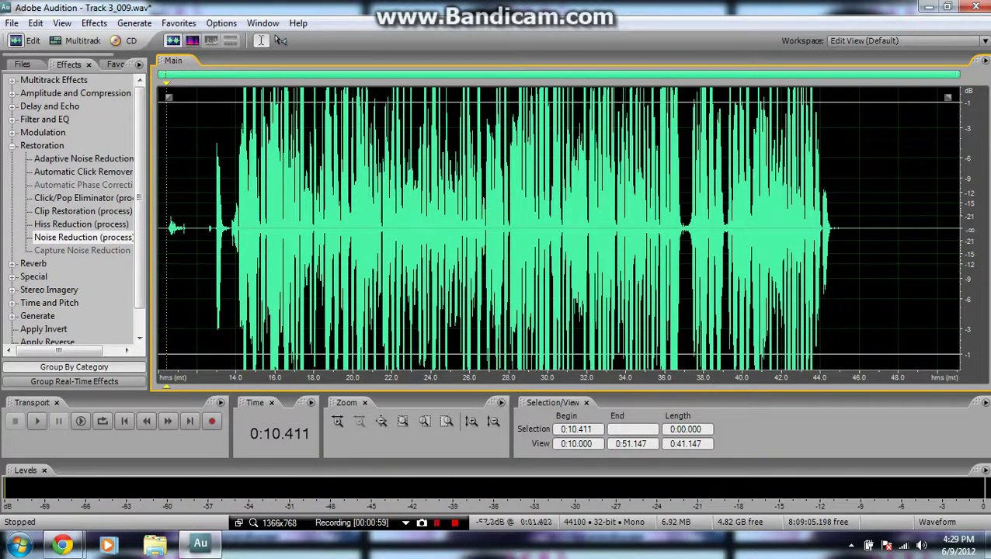
{"action": "left_click_drag", "start_coordinate": [196, 226], "coordinate": [162, 225]}
{"action": "right_click", "coordinate": [172, 221]}
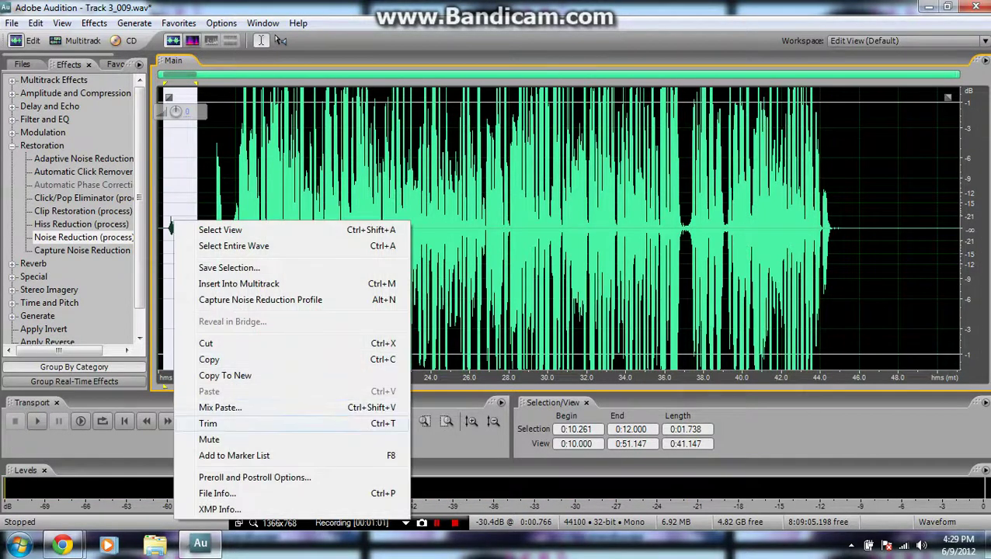
{"action": "left_click", "coordinate": [311, 439]}
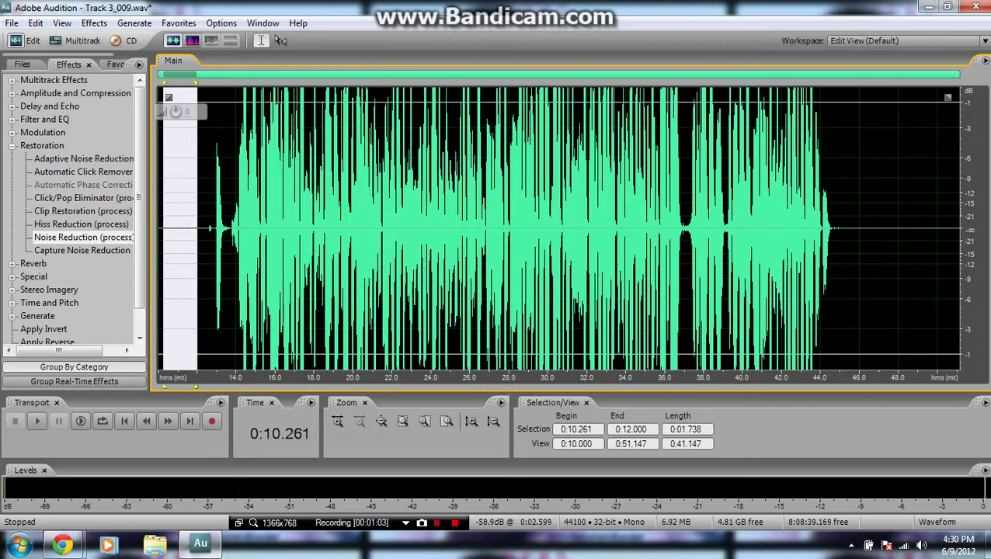
Step: Mute the short noise just before the vocal and preview from about 0:12.5
{"action": "left_click", "coordinate": [209, 225]}
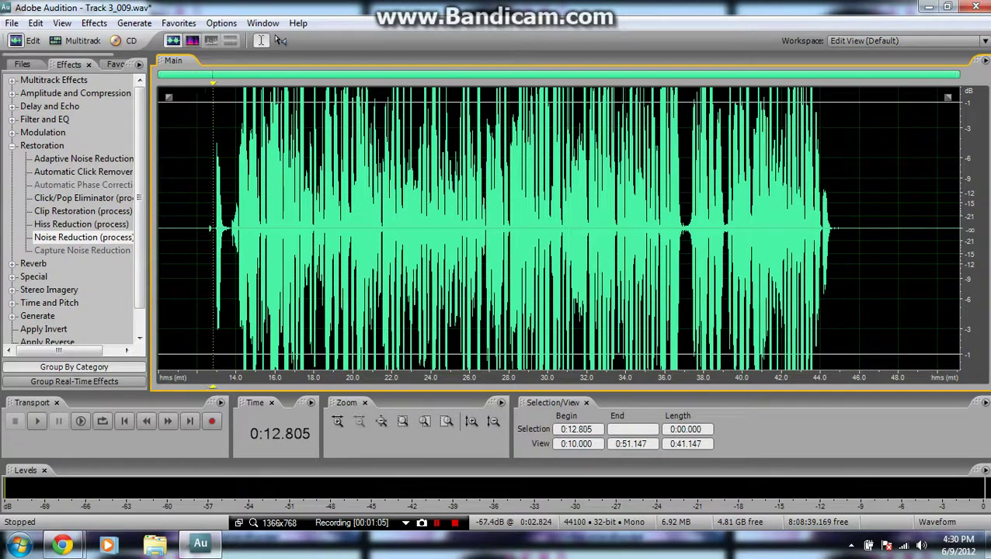
{"action": "left_click_drag", "start_coordinate": [213, 227], "coordinate": [208, 227]}
{"action": "right_click", "coordinate": [210, 228]}
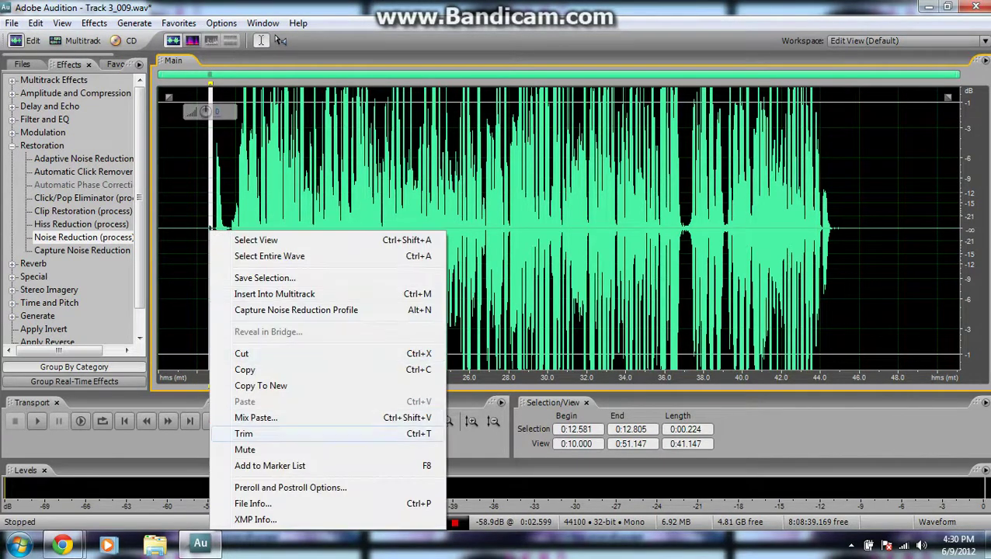
{"action": "left_click", "coordinate": [280, 449]}
{"action": "left_click", "coordinate": [206, 227]}
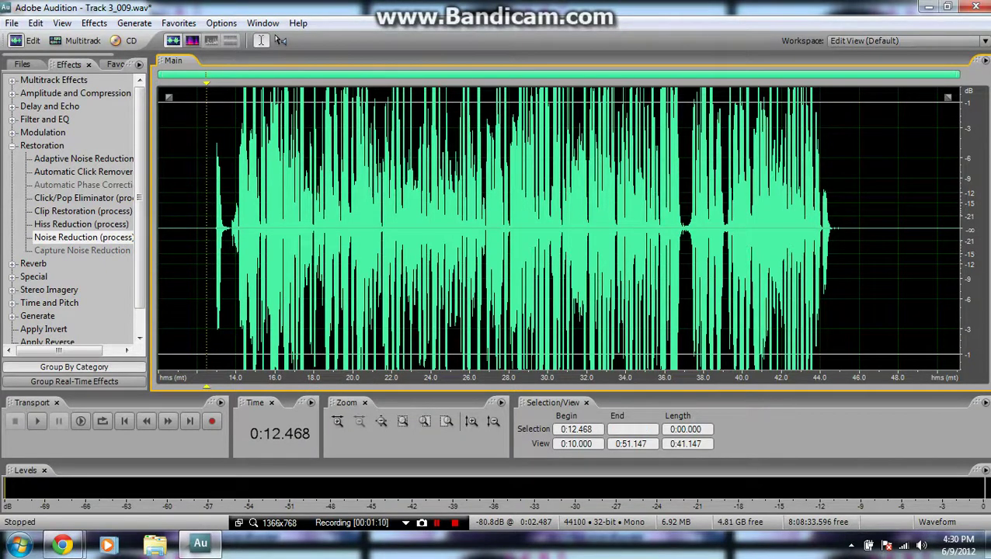
{"action": "key", "text": "space"}
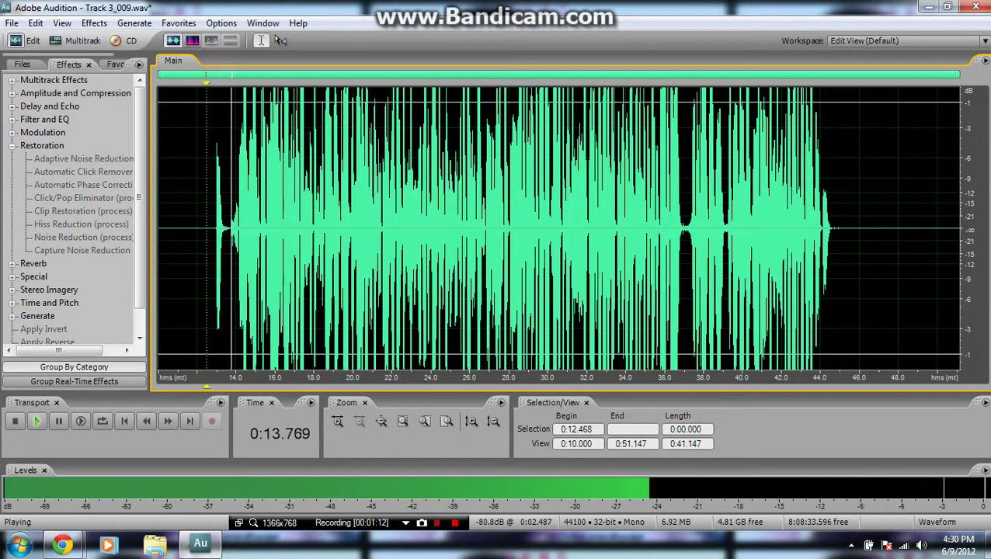
{"action": "key", "text": "space"}
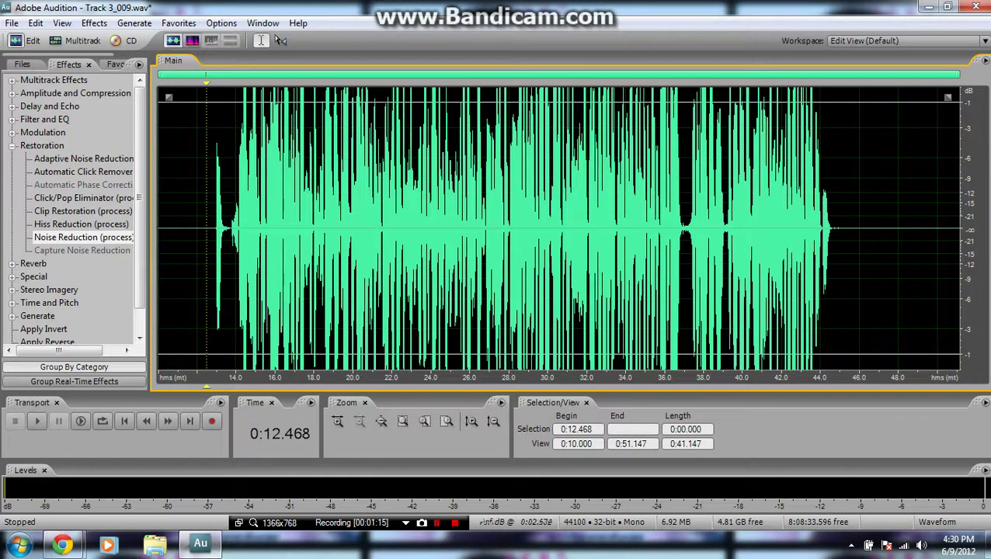
Step: Select and audition the sung part 0:12.805–0:44.639, then apply Normalize to it
{"action": "left_click_drag", "start_coordinate": [213, 233], "coordinate": [831, 233]}
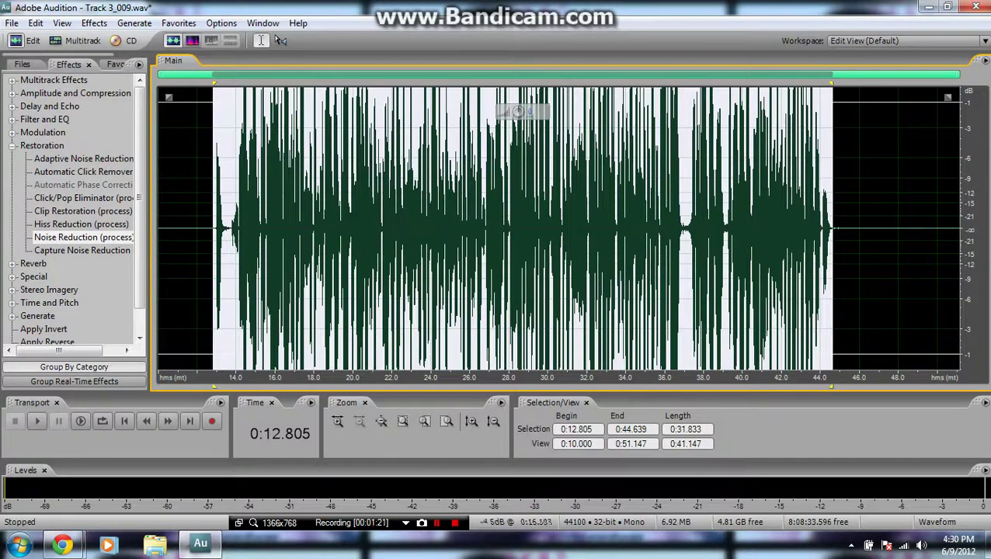
{"action": "key", "text": "space"}
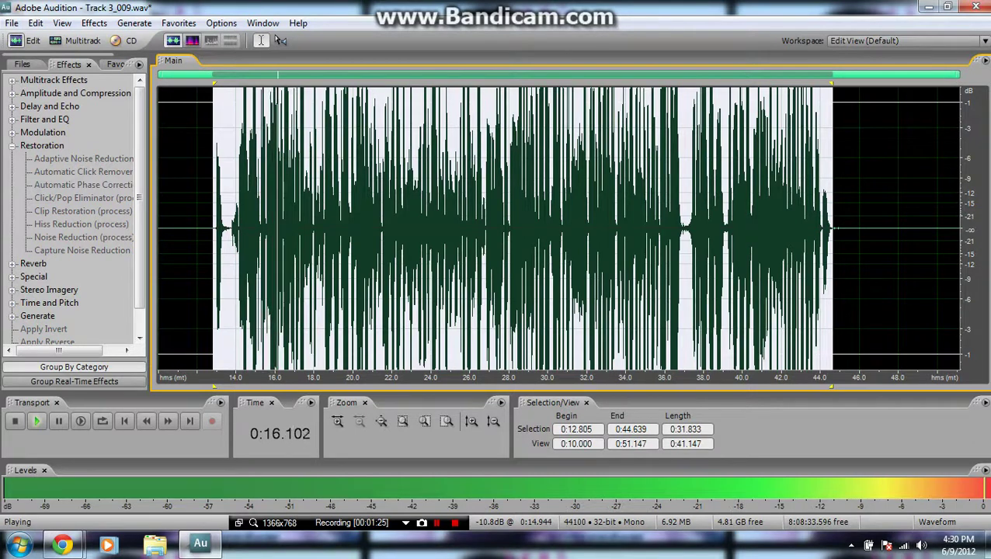
{"action": "key", "text": "space"}
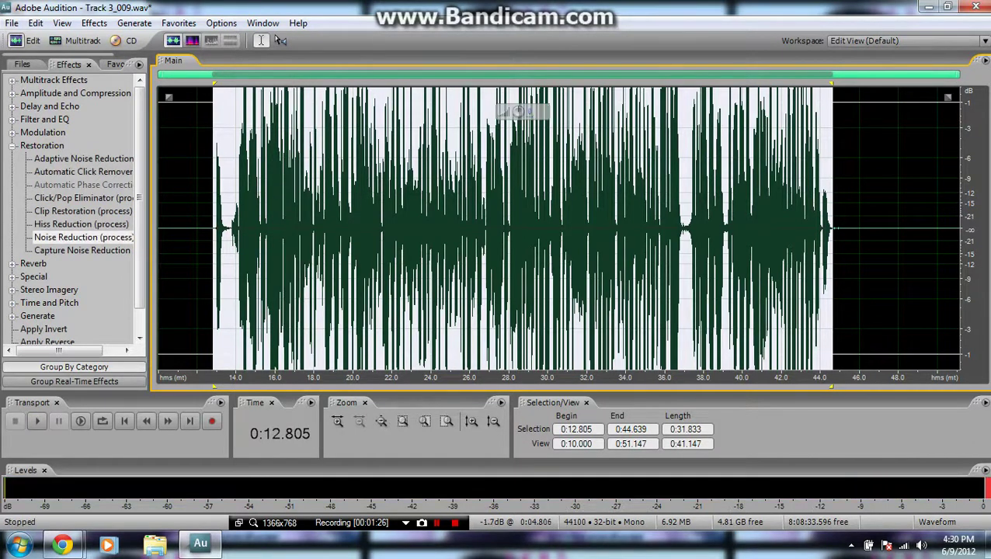
{"action": "left_click", "coordinate": [11, 145]}
{"action": "left_click", "coordinate": [11, 93]}
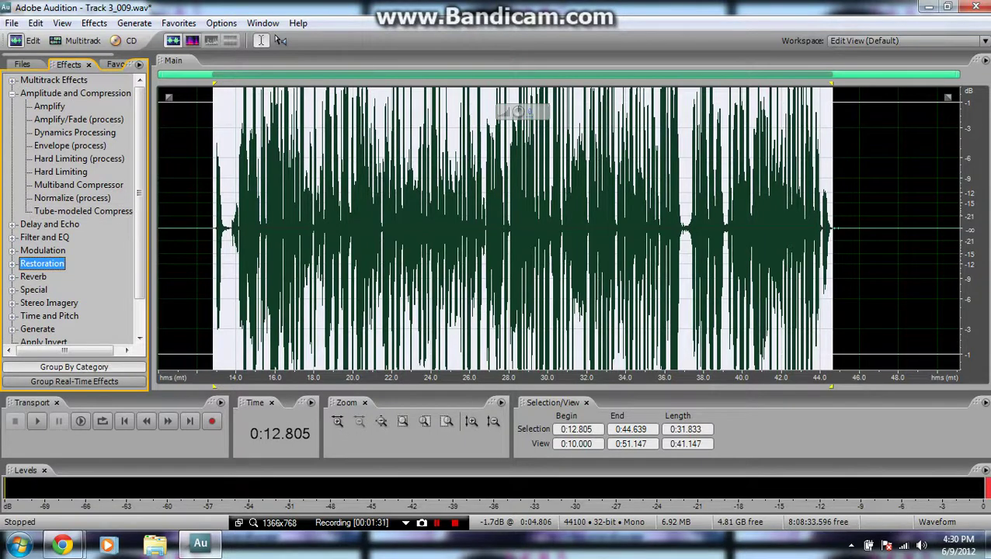
{"action": "double_click", "coordinate": [73, 198]}
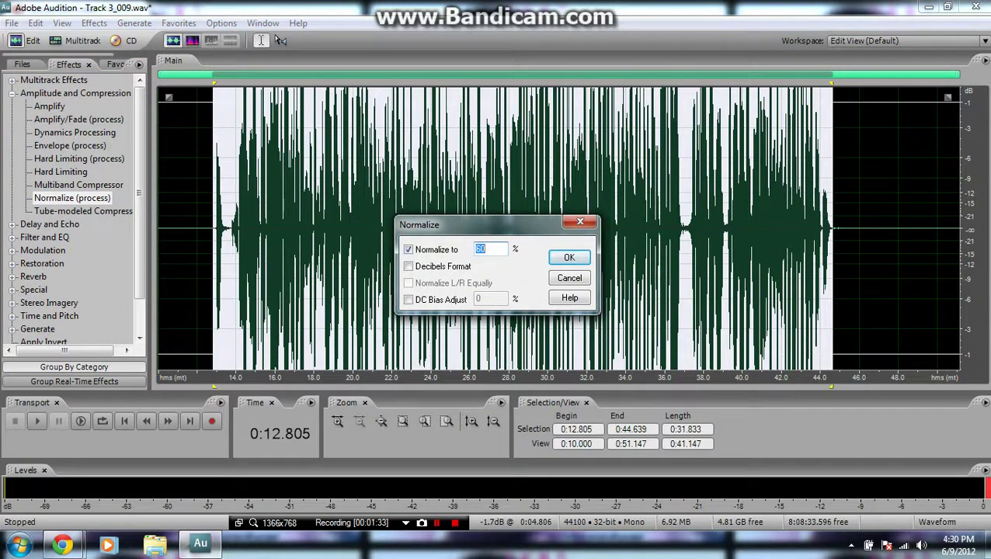
{"action": "key", "text": "Return"}
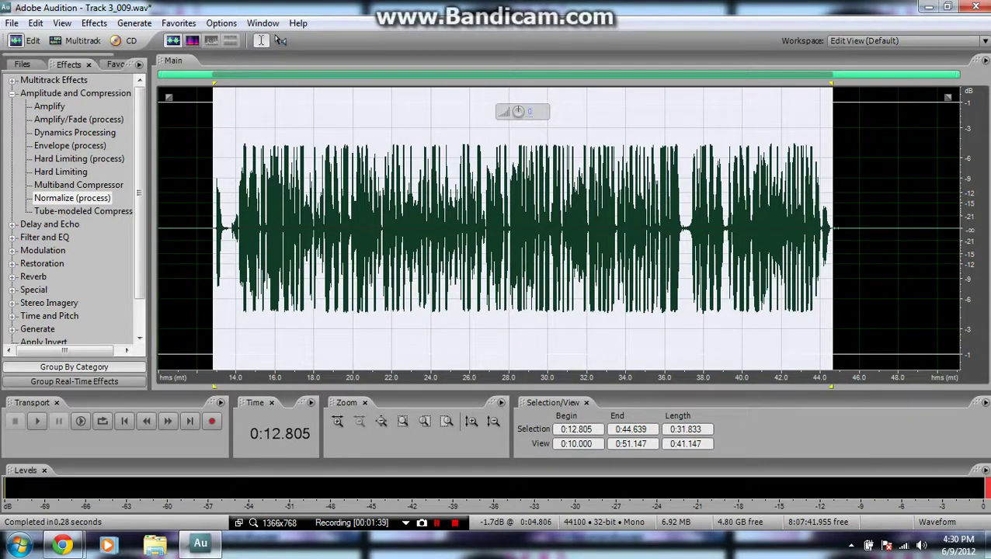
Step: Apply the Multiband Compressor with the 'vocal high' preset, then Normalize the selection
{"action": "double_click", "coordinate": [79, 184]}
{"action": "left_click", "coordinate": [551, 83]}
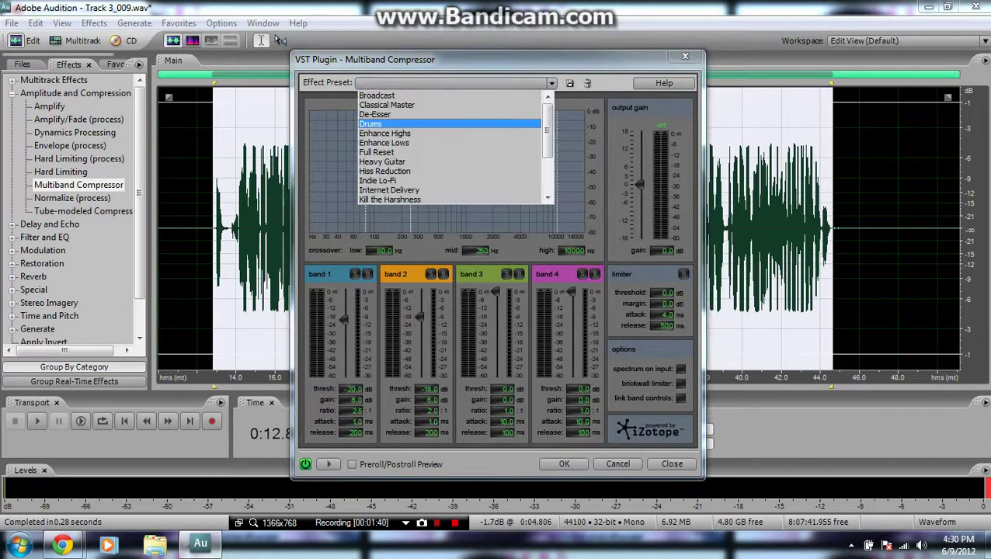
{"action": "scroll", "coordinate": [450, 148], "scroll_direction": "down", "scroll_amount": 3}
{"action": "left_click", "coordinate": [389, 195]}
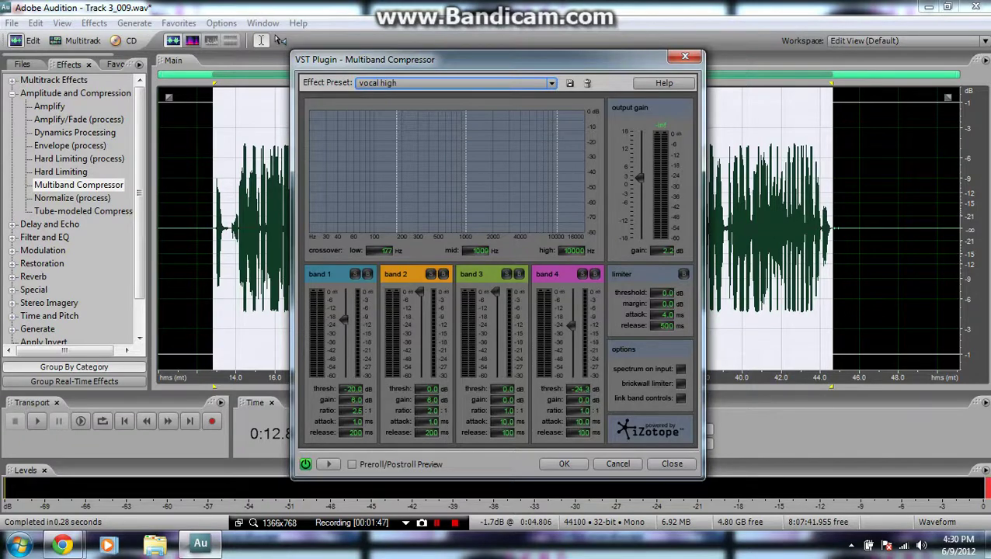
{"action": "left_click", "coordinate": [564, 464]}
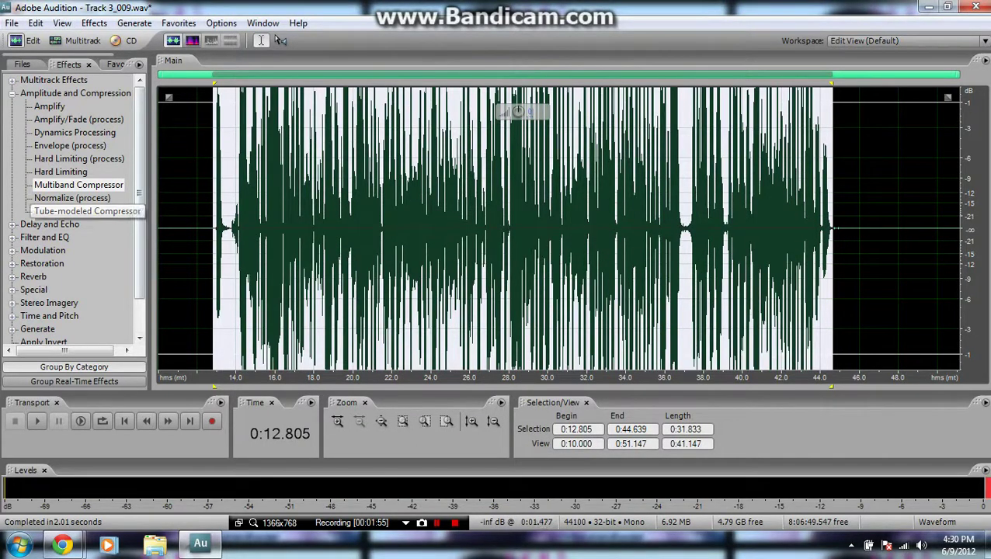
{"action": "key", "text": "Down"}
{"action": "key", "text": "Return"}
{"action": "key", "text": "Return"}
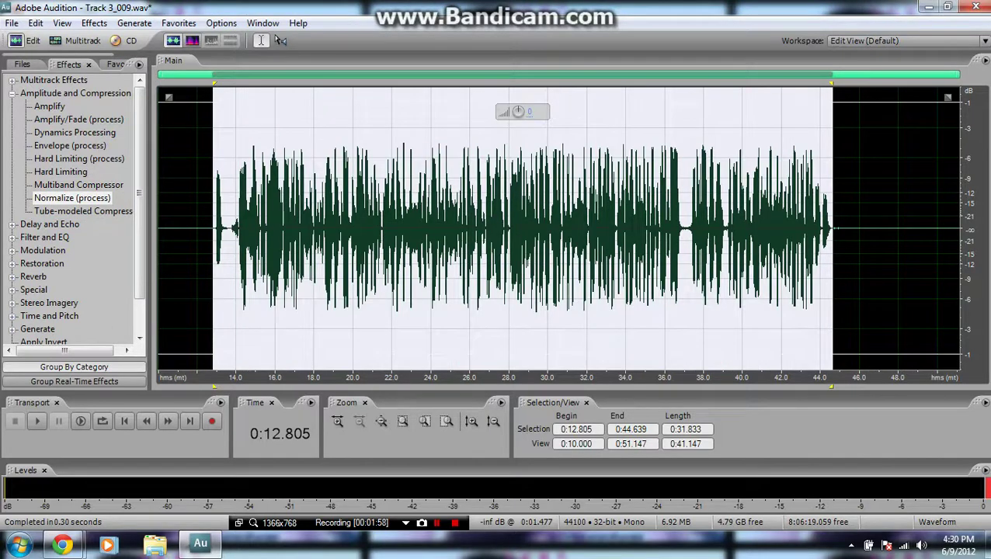
Step: Re-apply the Multiband Compressor with the 'Enhance Lows' preset and play back the result
{"action": "key", "text": "Up"}
{"action": "key", "text": "Return"}
{"action": "key", "text": "alt+Down"}
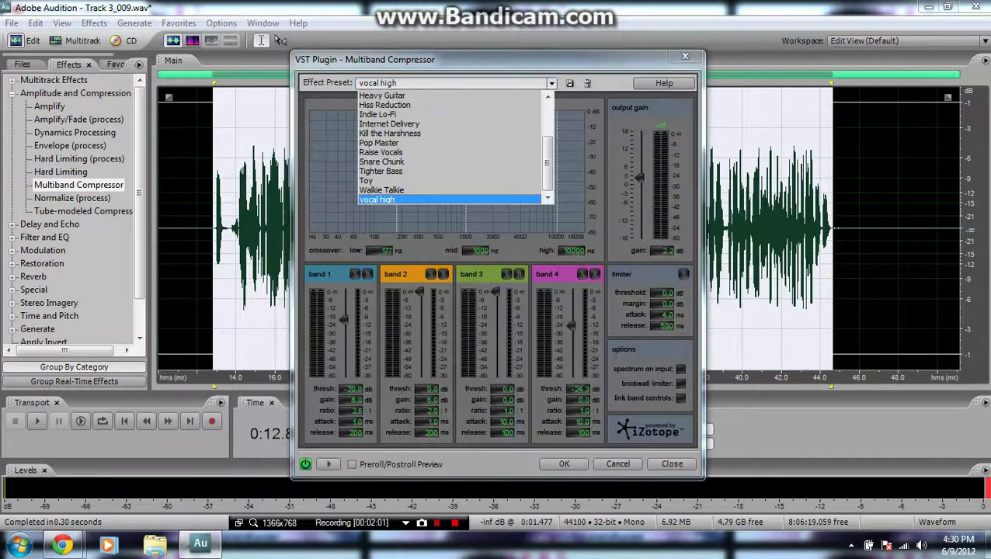
{"action": "scroll", "coordinate": [449, 147], "scroll_direction": "up", "scroll_amount": 1}
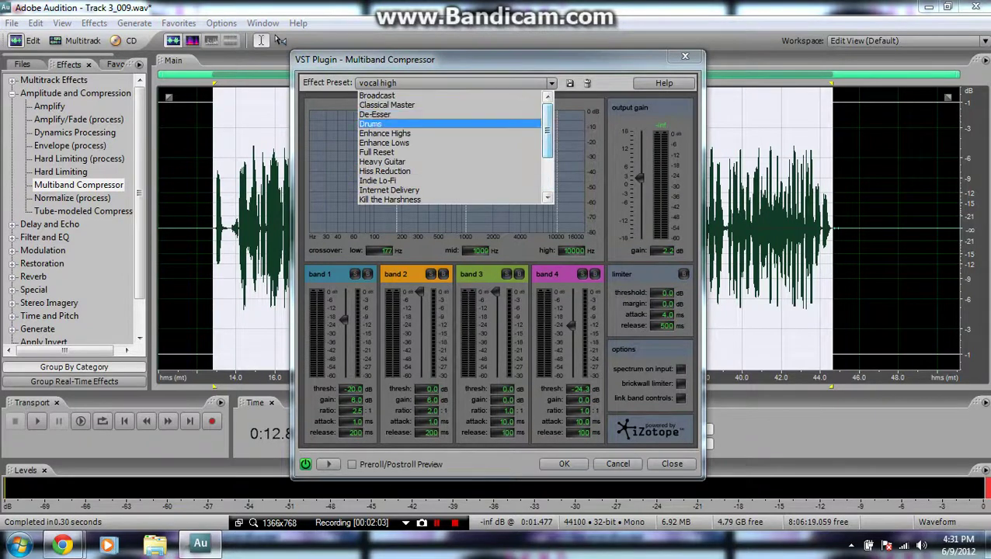
{"action": "key", "text": "Return"}
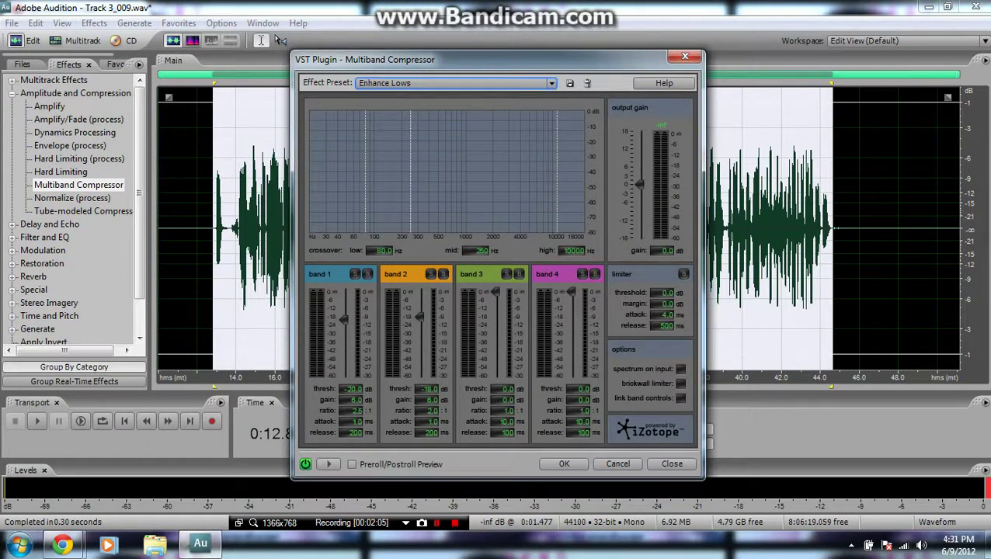
{"action": "key", "text": "Return"}
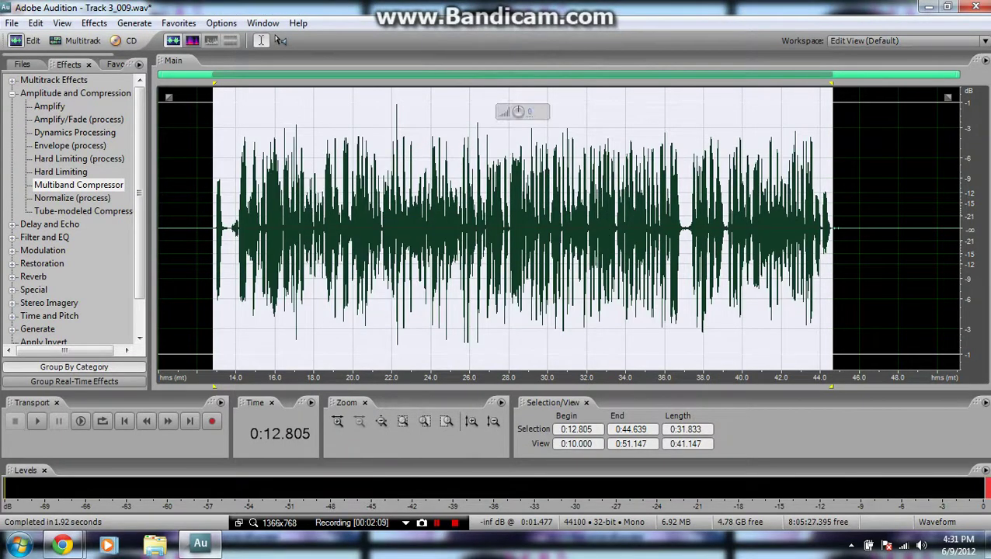
{"action": "key", "text": "space"}
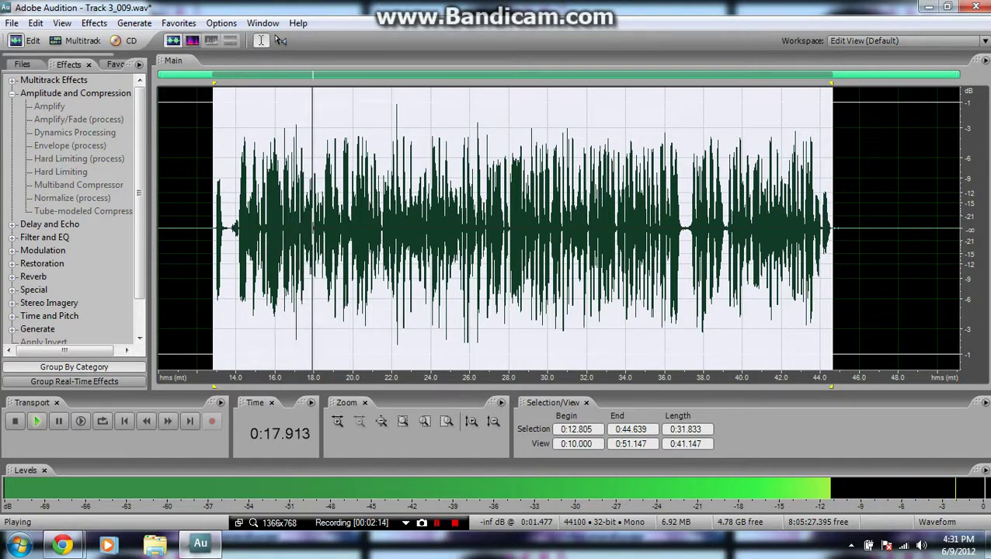
{"action": "key", "text": "space"}
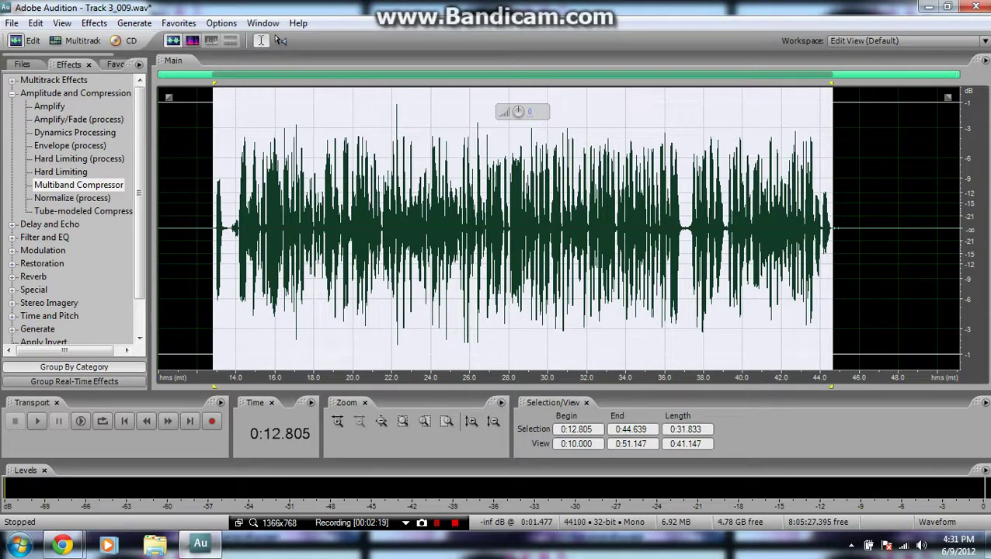
{"action": "double_click", "coordinate": [75, 92]}
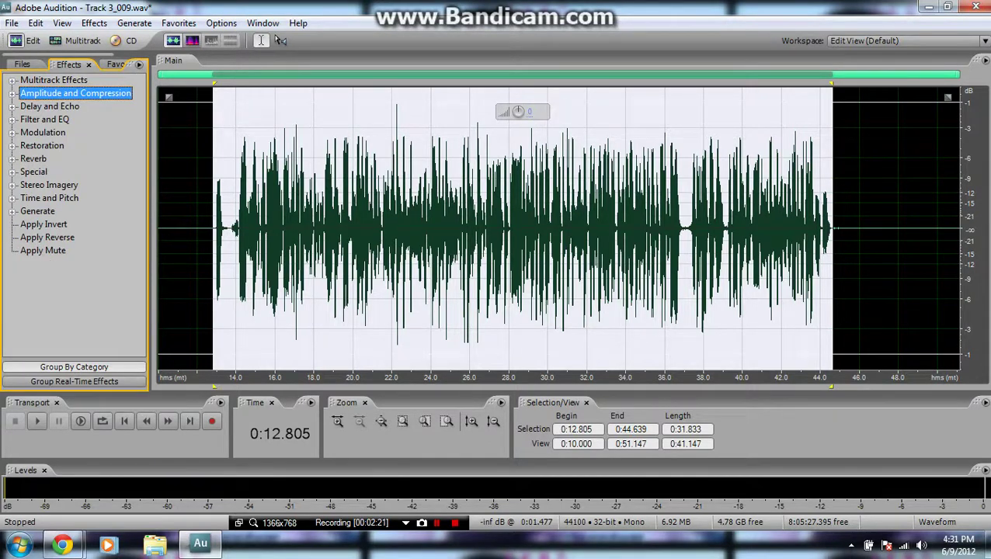
Step: Apply the FFT Filter with the 'Mastering - Gentle & Wide' preset to the vocal
{"action": "left_click", "coordinate": [13, 118]}
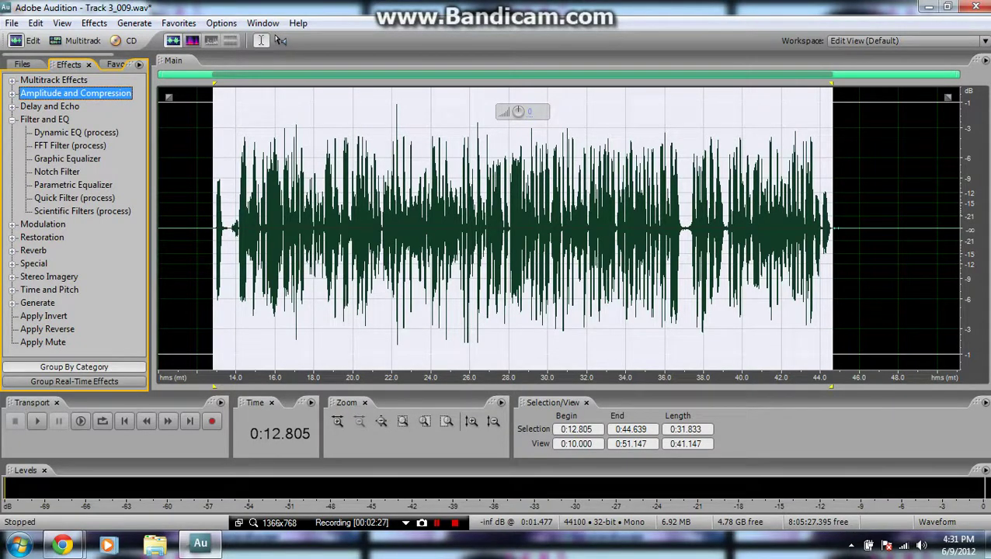
{"action": "double_click", "coordinate": [70, 145]}
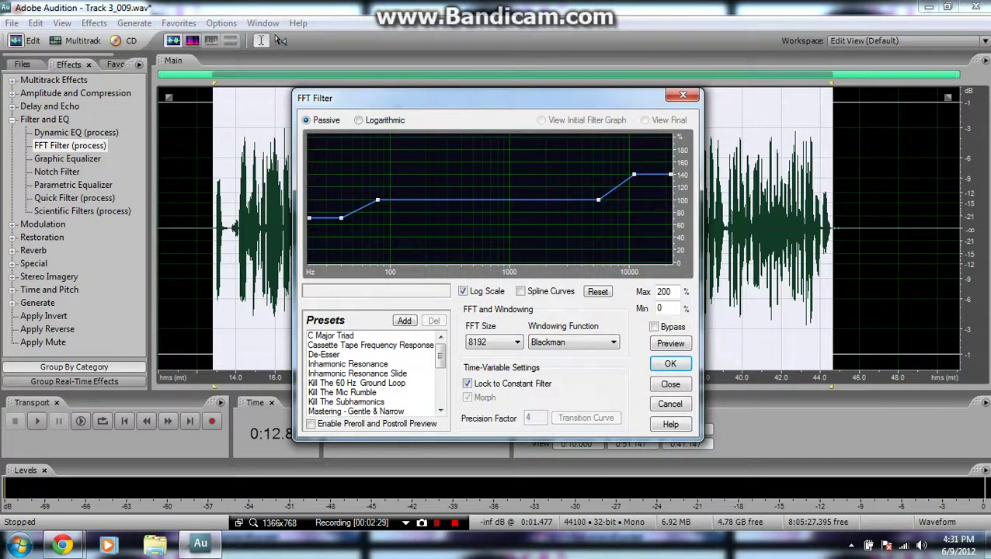
{"action": "scroll", "coordinate": [372, 372], "scroll_direction": "down", "scroll_amount": 3}
{"action": "scroll", "coordinate": [373, 373], "scroll_direction": "up", "scroll_amount": 1}
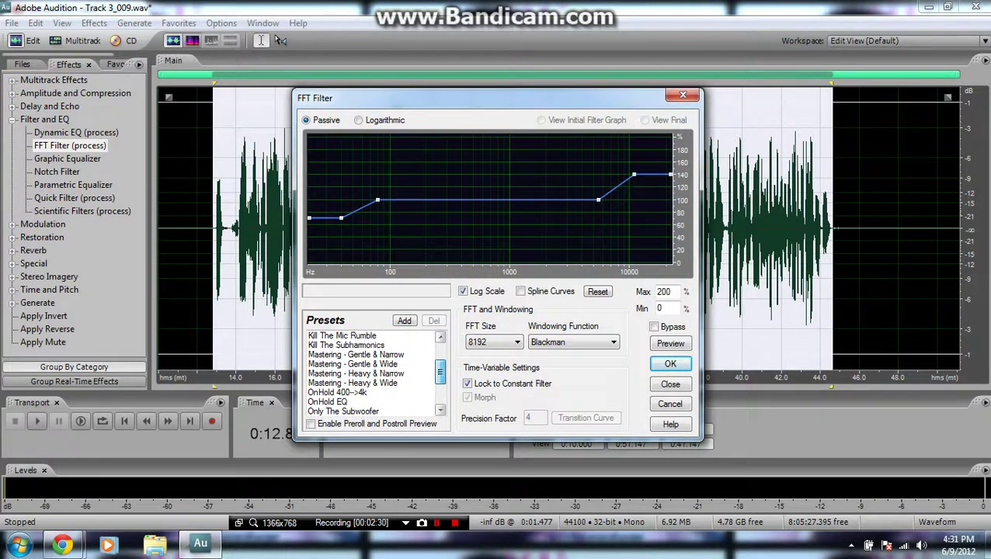
{"action": "left_click", "coordinate": [353, 364]}
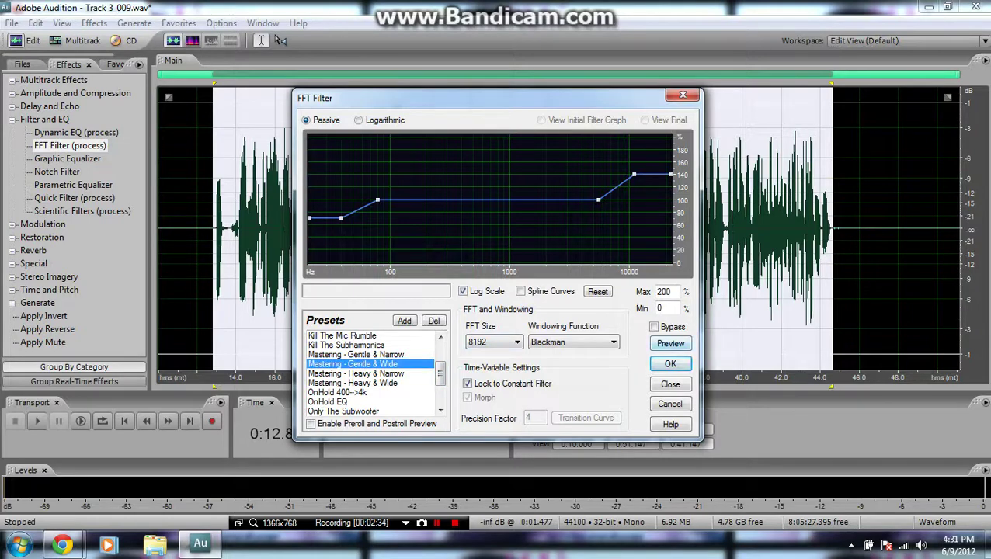
{"action": "key", "text": "Return"}
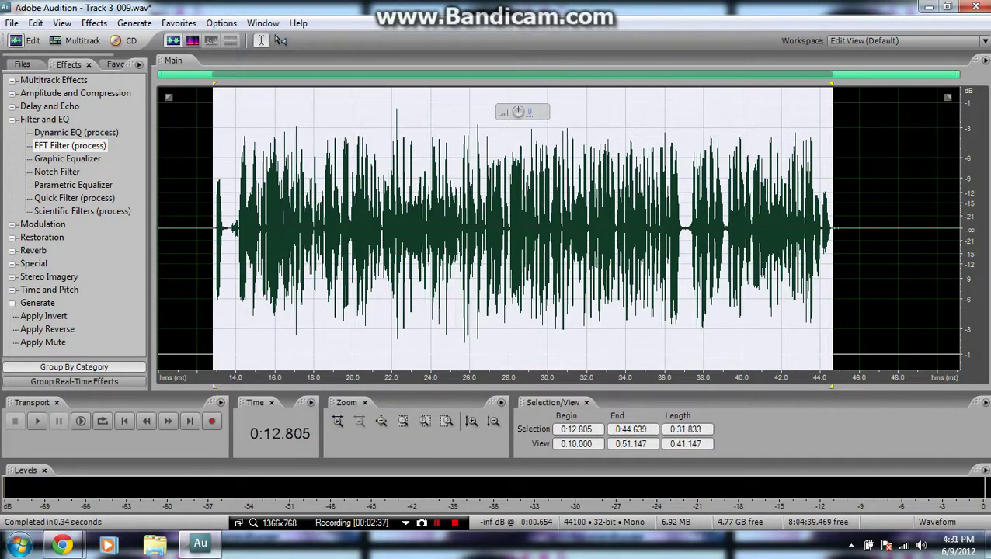
Step: Apply the FFT Filter again with the 'Kill The Mic Rumble' preset
{"action": "double_click", "coordinate": [70, 145]}
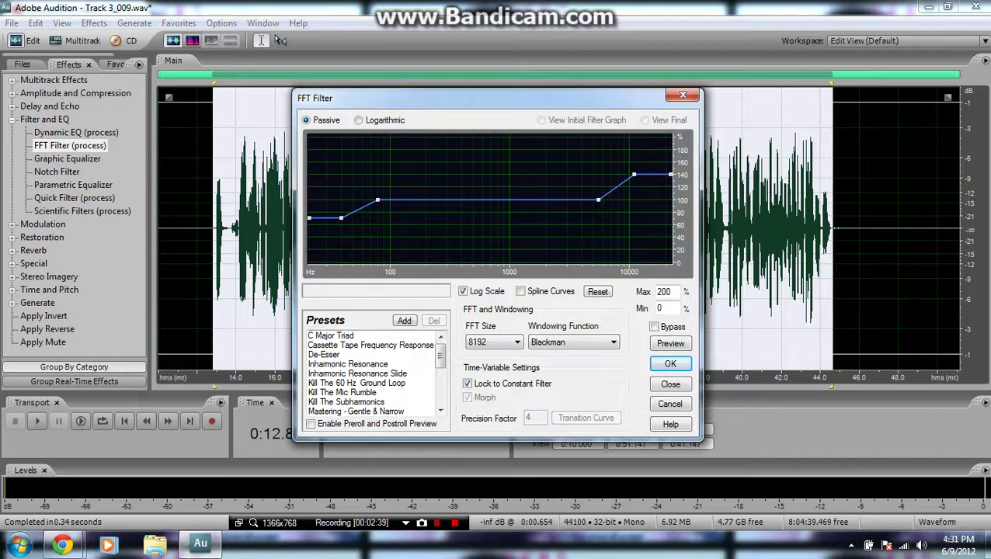
{"action": "left_click", "coordinate": [341, 393]}
{"action": "key", "text": "Return"}
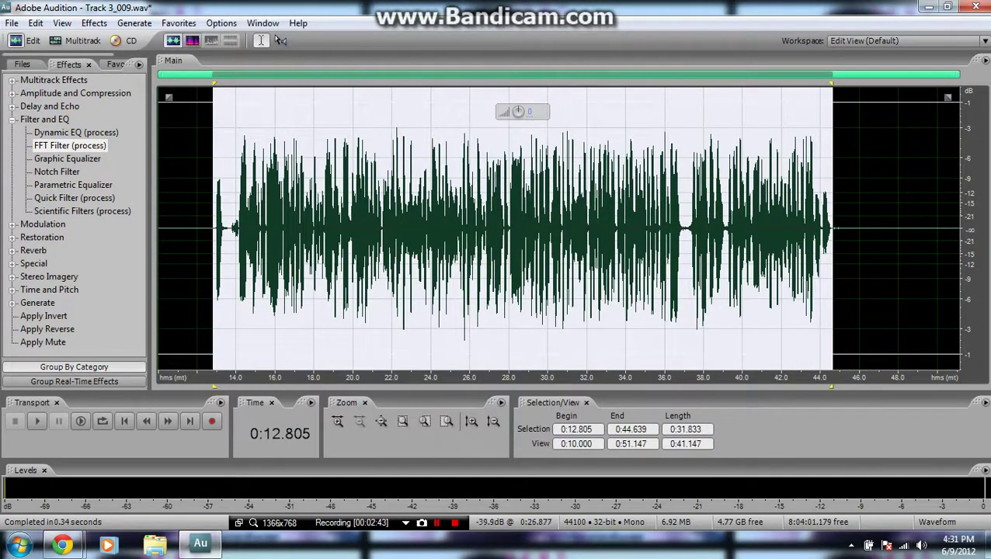
Step: Apply the 10-band Graphic Equalizer with the 'Lead Vocal - Presence and Clarity' preset
{"action": "double_click", "coordinate": [67, 159]}
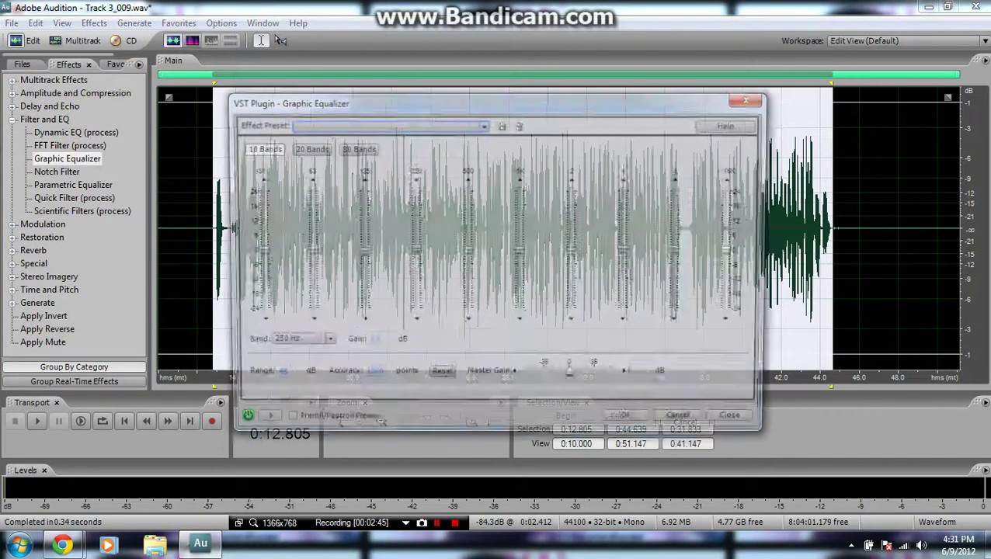
{"action": "key", "text": "alt+Down"}
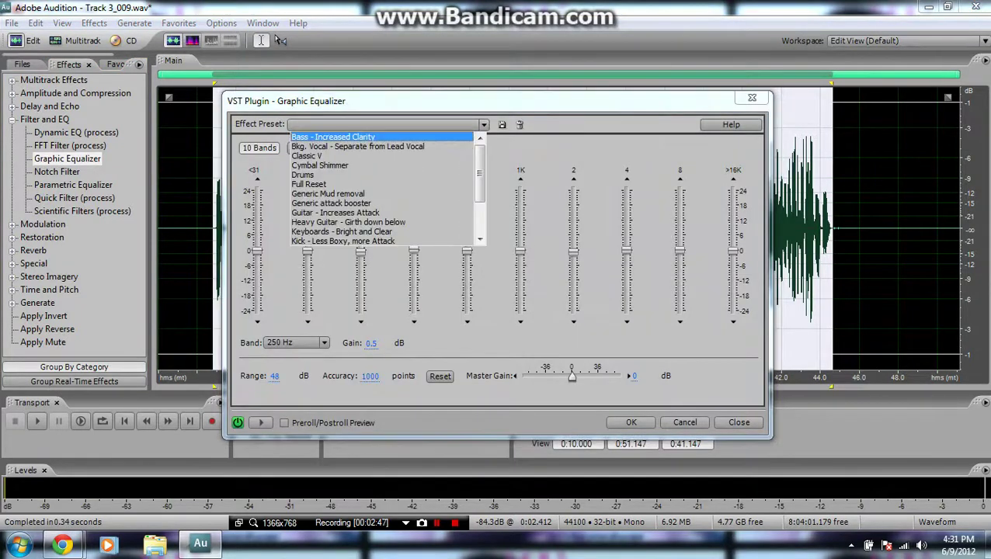
{"action": "scroll", "coordinate": [380, 189], "scroll_direction": "down", "scroll_amount": 2}
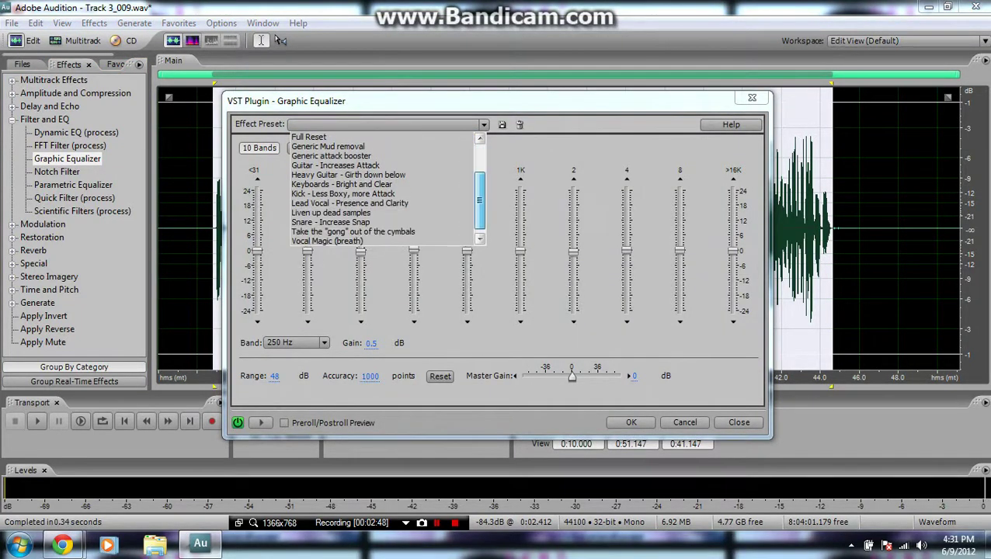
{"action": "scroll", "coordinate": [381, 214], "scroll_direction": "down", "scroll_amount": 1}
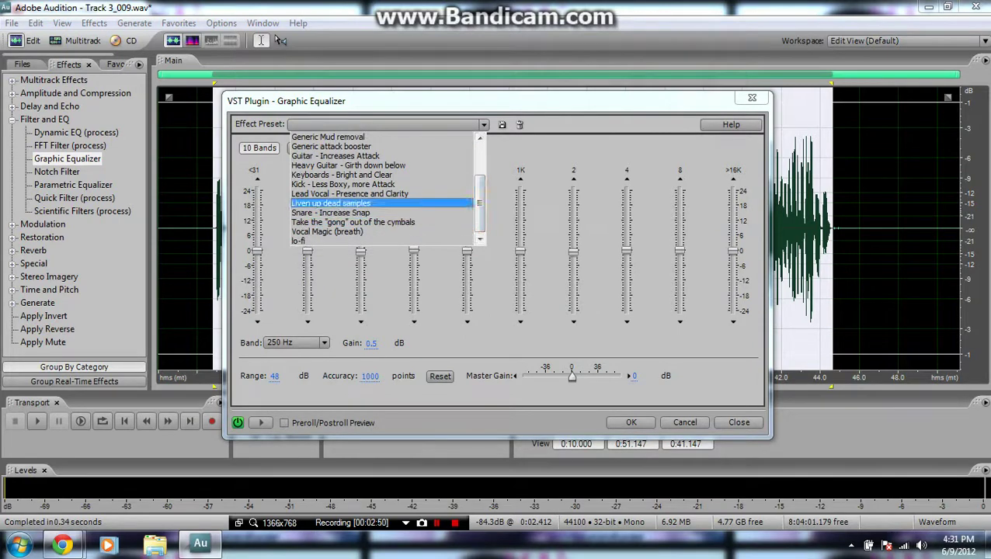
{"action": "key", "text": "Up"}
{"action": "key", "text": "Return"}
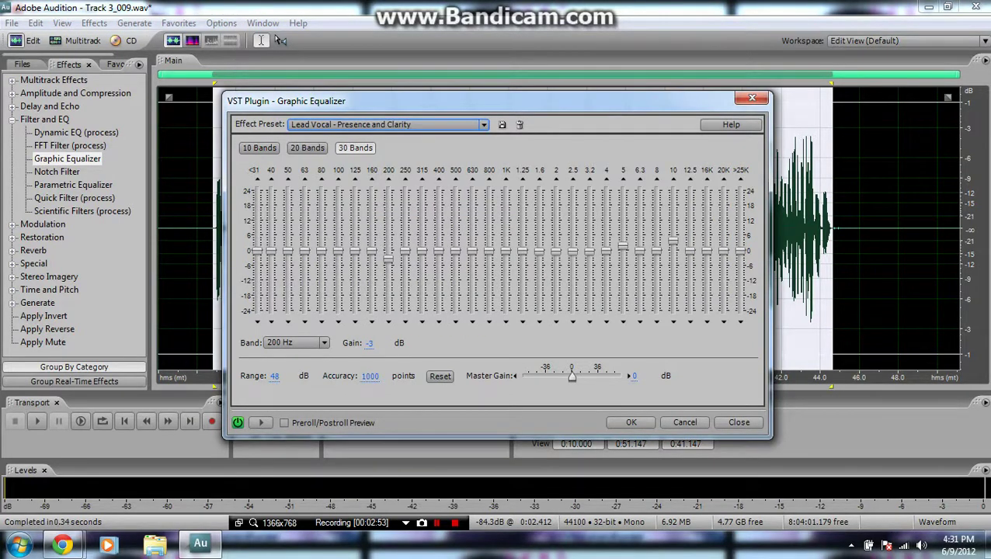
{"action": "key", "text": "Tab"}
{"action": "key", "text": "space"}
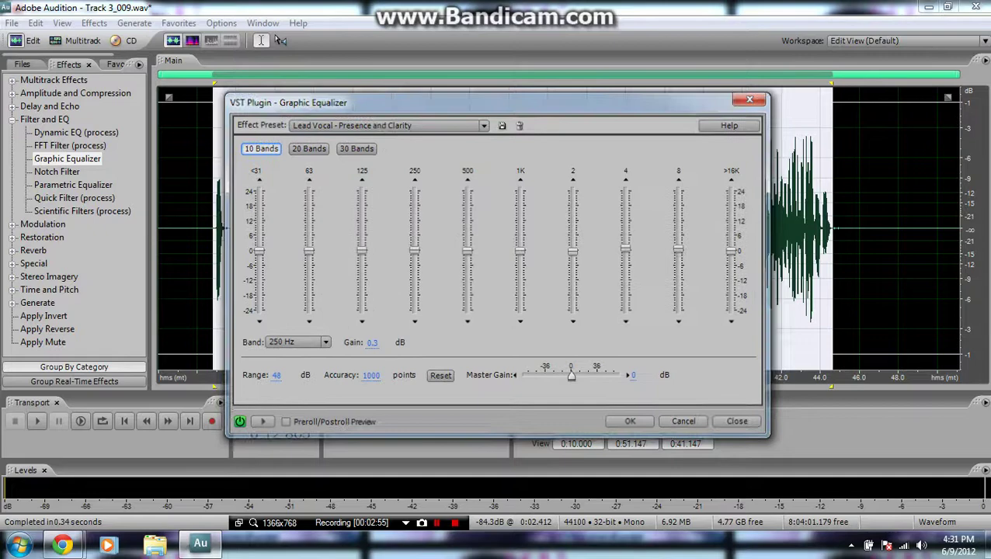
{"action": "key", "text": "Return"}
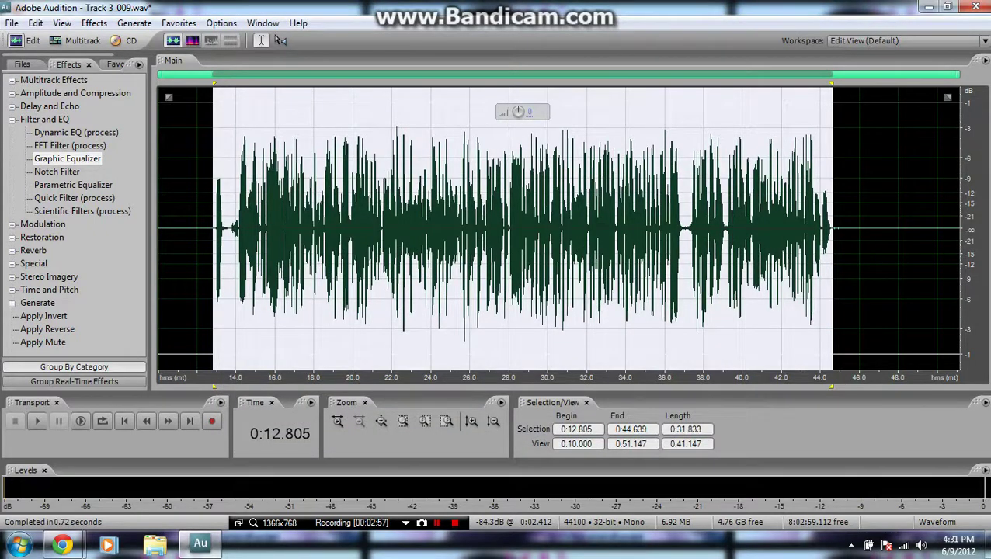
Step: Apply the Parametric Equalizer with the 'Loudness Maximizer' preset
{"action": "key", "text": "Down"}
{"action": "key", "text": "Down"}
{"action": "key", "text": "Return"}
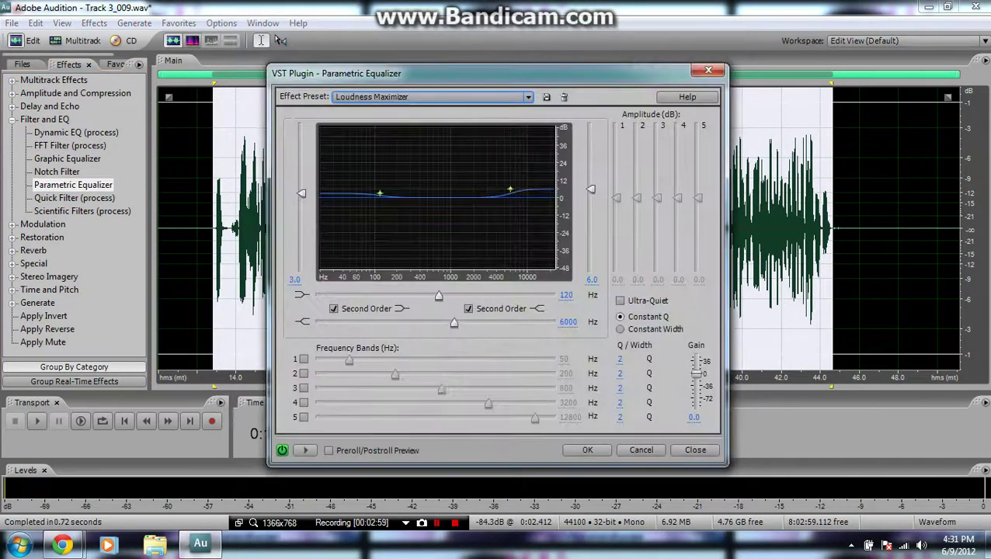
{"action": "key", "text": "Return"}
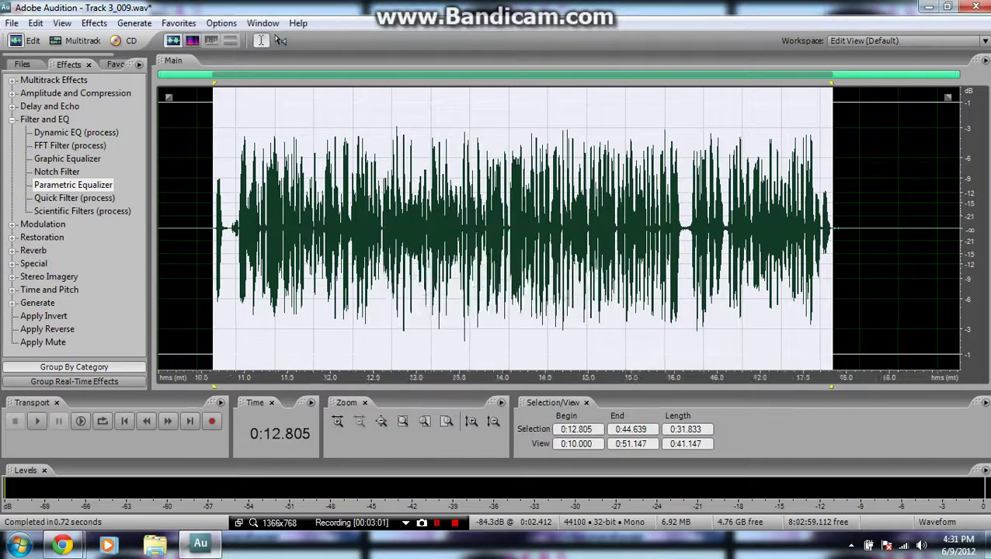
Step: Preview the Quick Filter at Flat and Bass Boost, then apply it at Flat
{"action": "key", "text": "Down"}
{"action": "key", "text": "Return"}
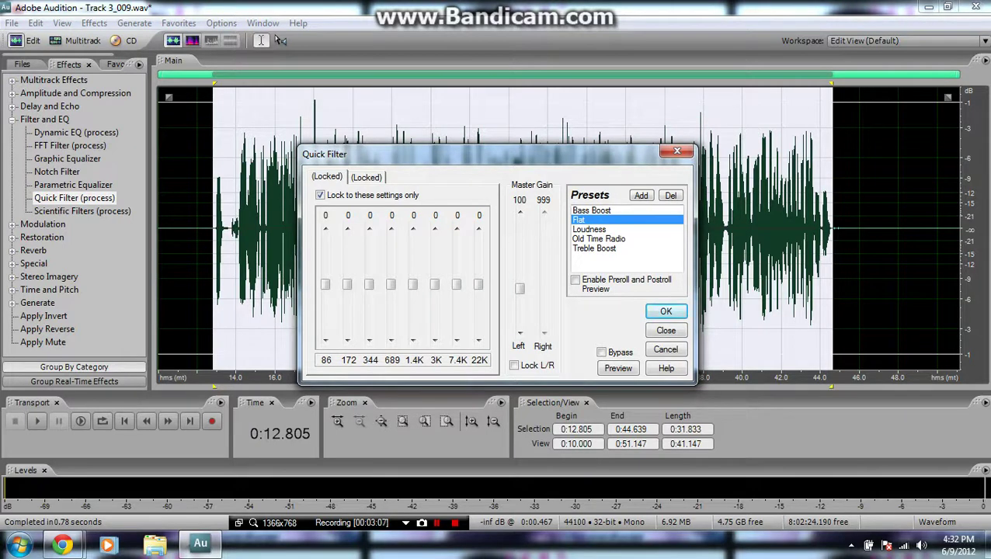
{"action": "key", "text": "alt+p"}
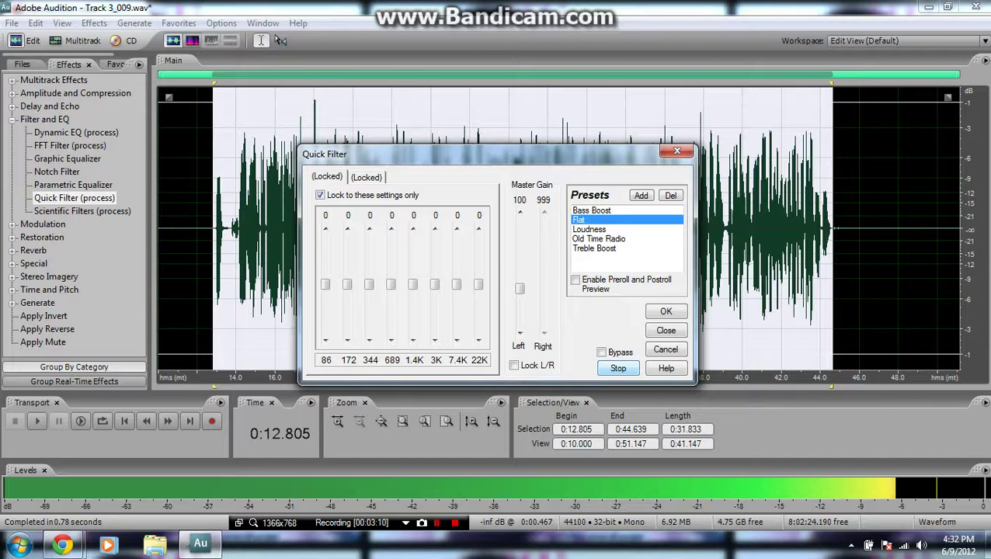
{"action": "key", "text": "space"}
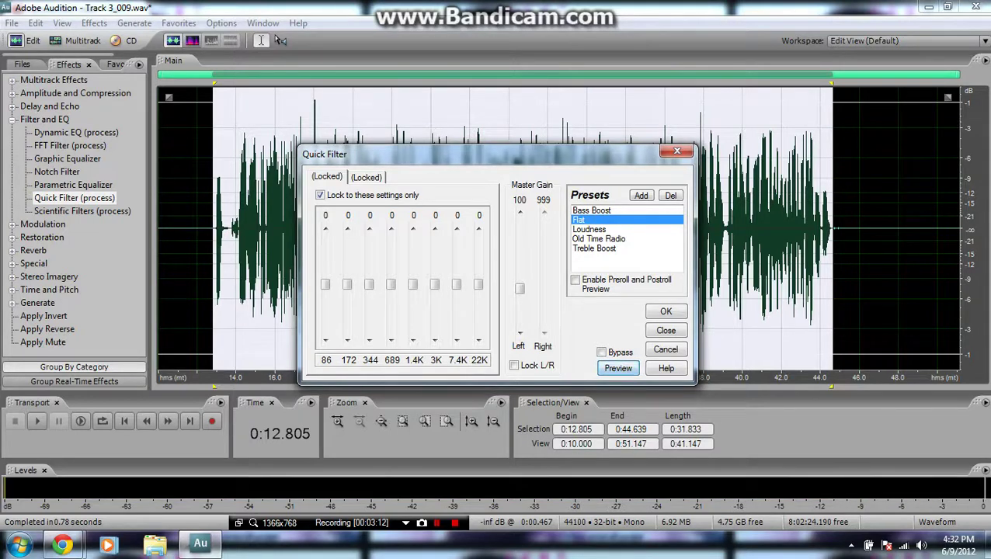
{"action": "key", "text": "Up"}
{"action": "key", "text": "alt+p"}
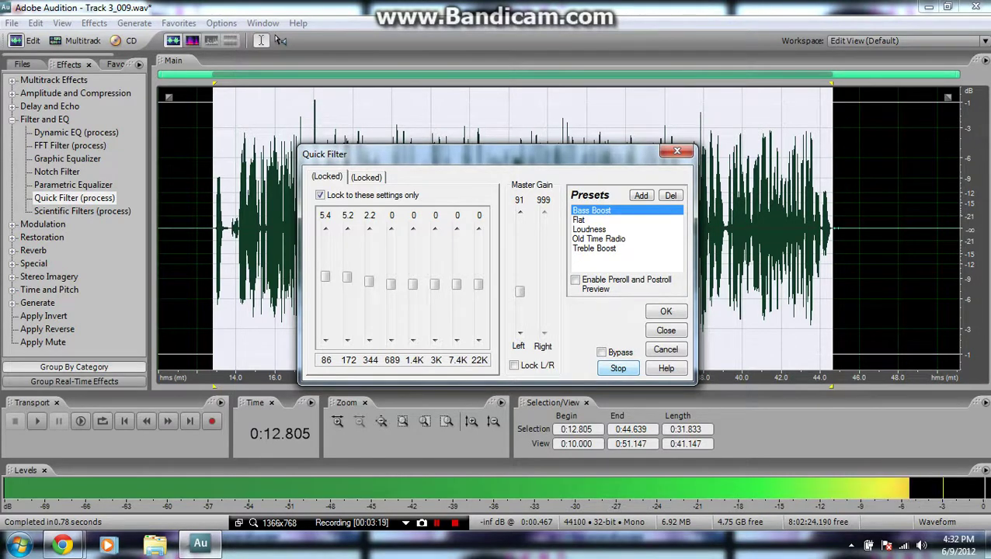
{"action": "key", "text": "space"}
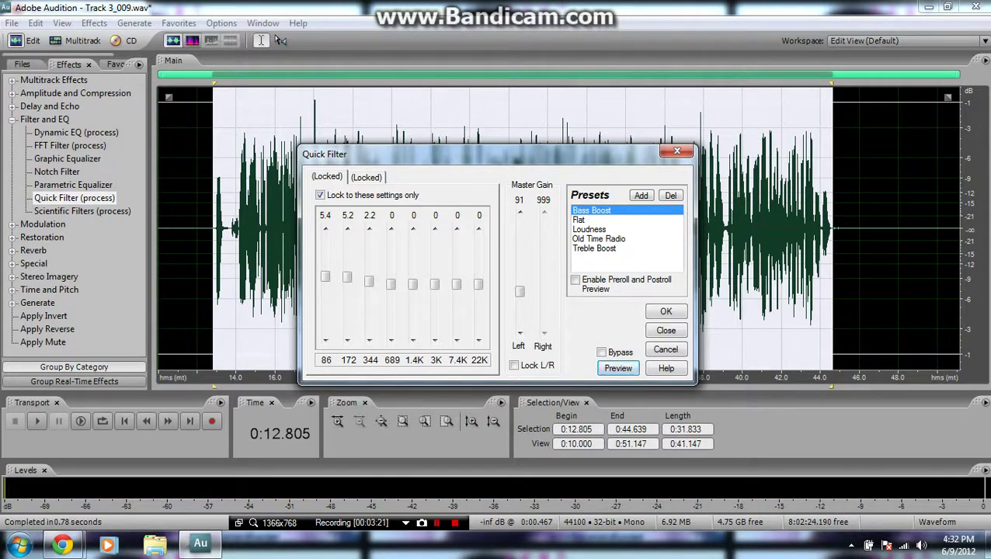
{"action": "key", "text": "Down"}
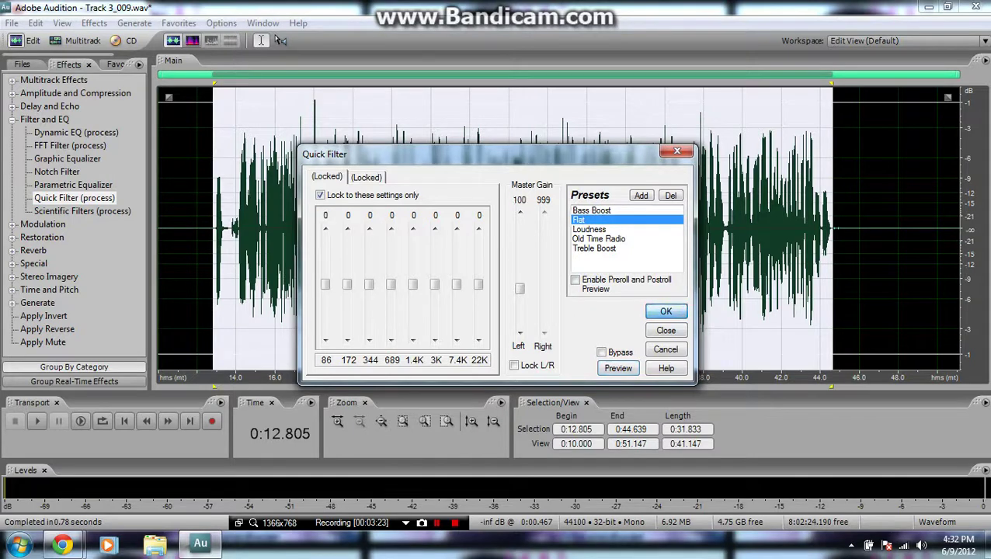
{"action": "key", "text": "Return"}
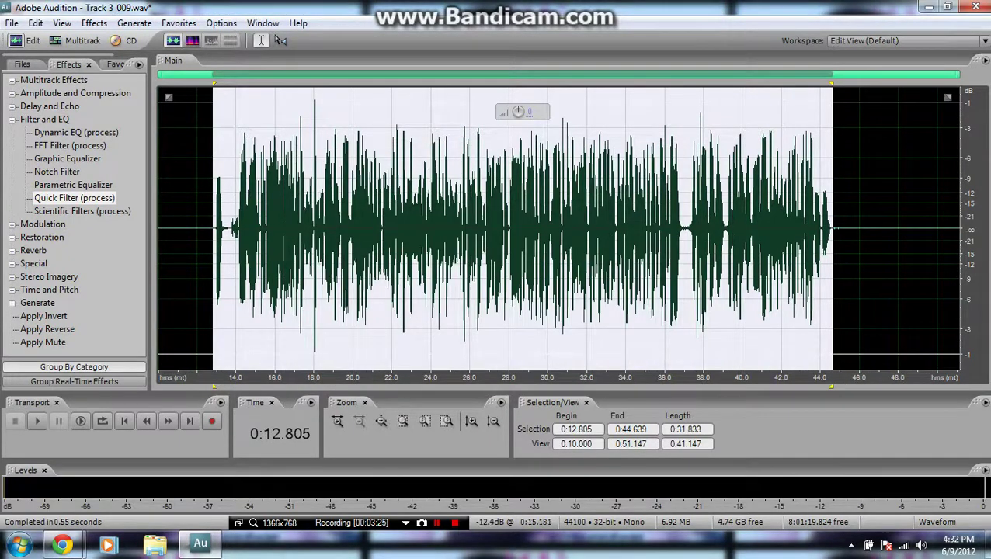
Step: Briefly play the processed vocal, set the cursor at 0:13.778 and zoom in there
{"action": "key", "text": "Left"}
{"action": "key", "text": "Left"}
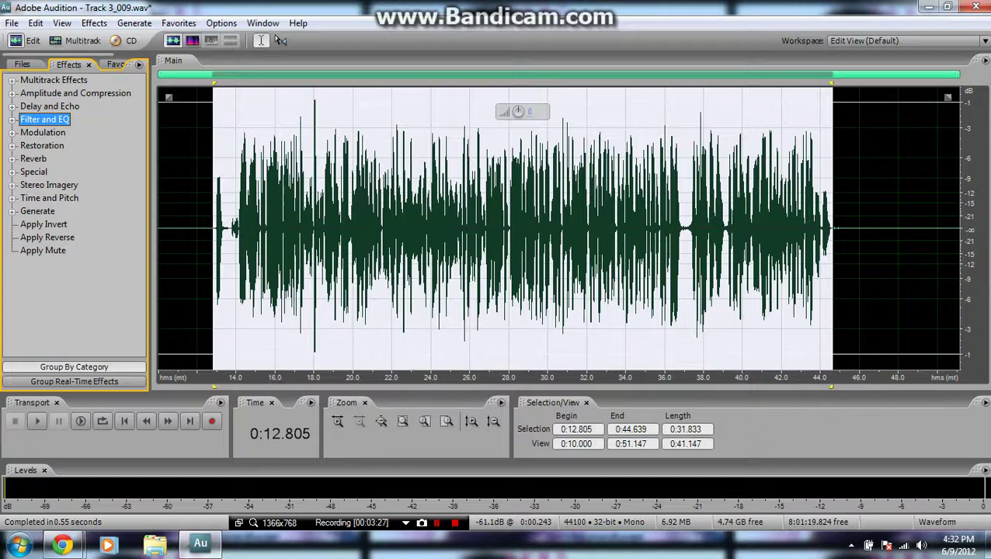
{"action": "left_click", "coordinate": [11, 94]}
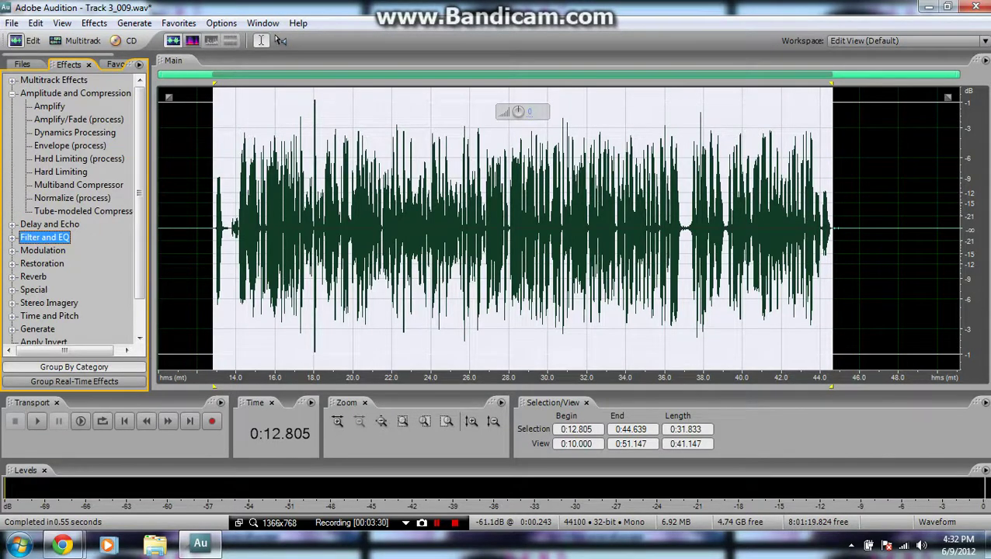
{"action": "left_click", "coordinate": [12, 94]}
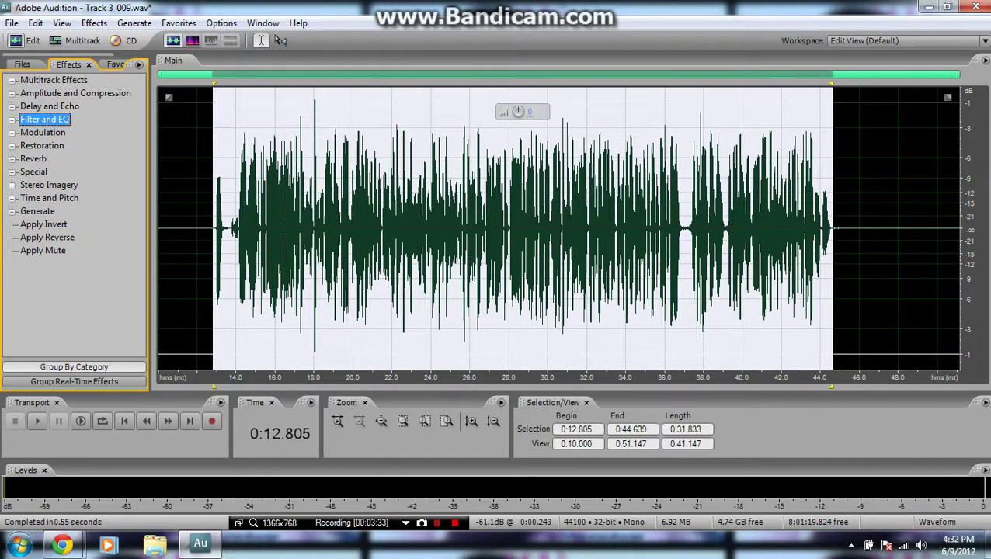
{"action": "key", "text": "space"}
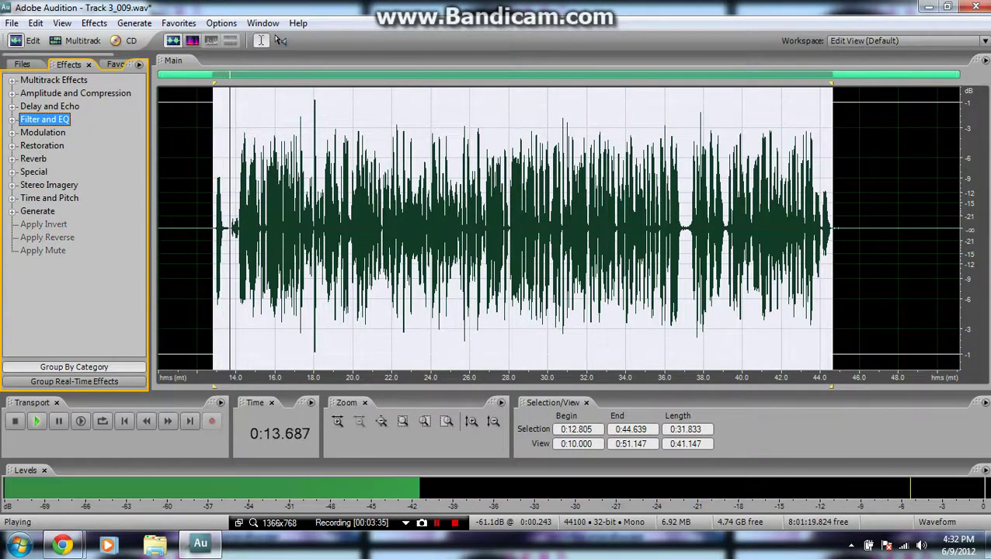
{"action": "key", "text": "space"}
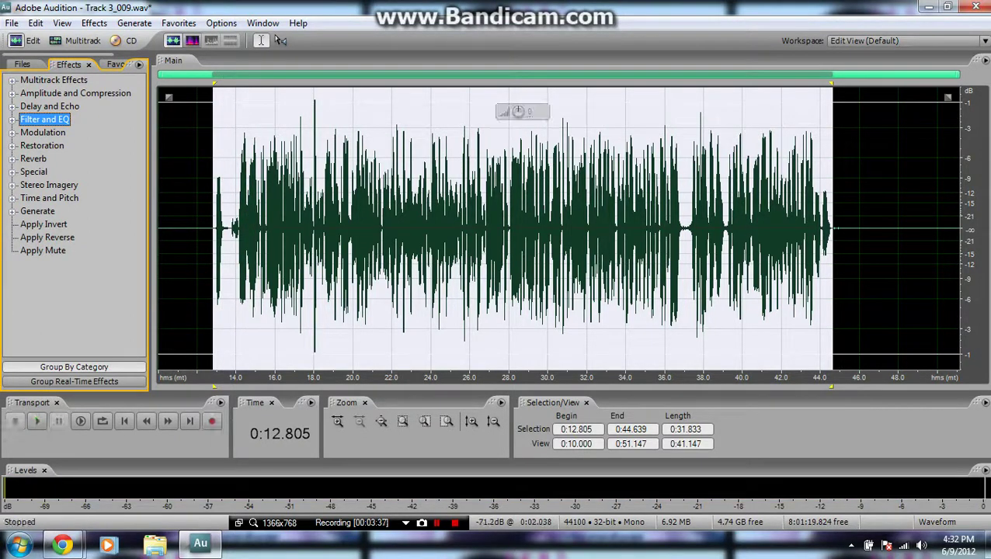
{"action": "left_click", "coordinate": [231, 234]}
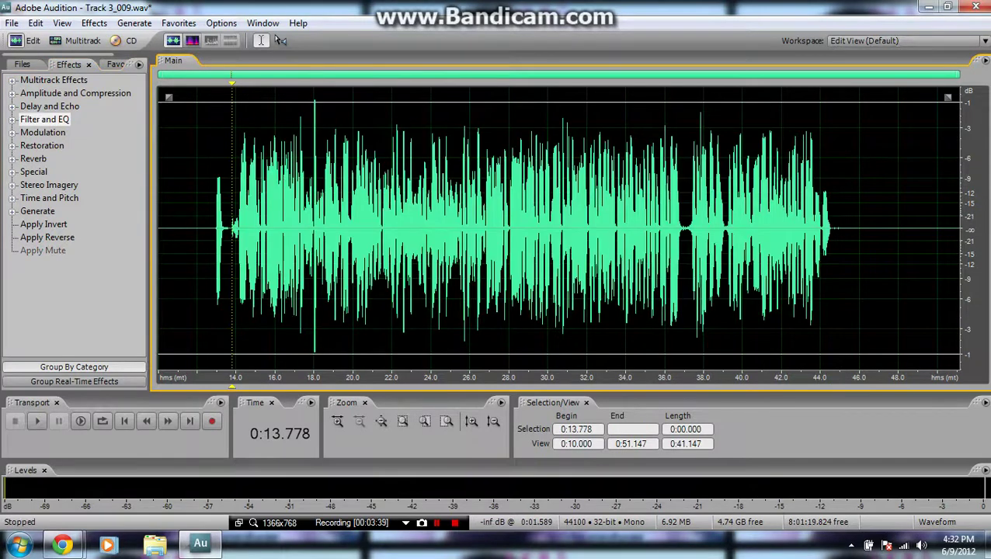
{"action": "left_click", "coordinate": [380, 421]}
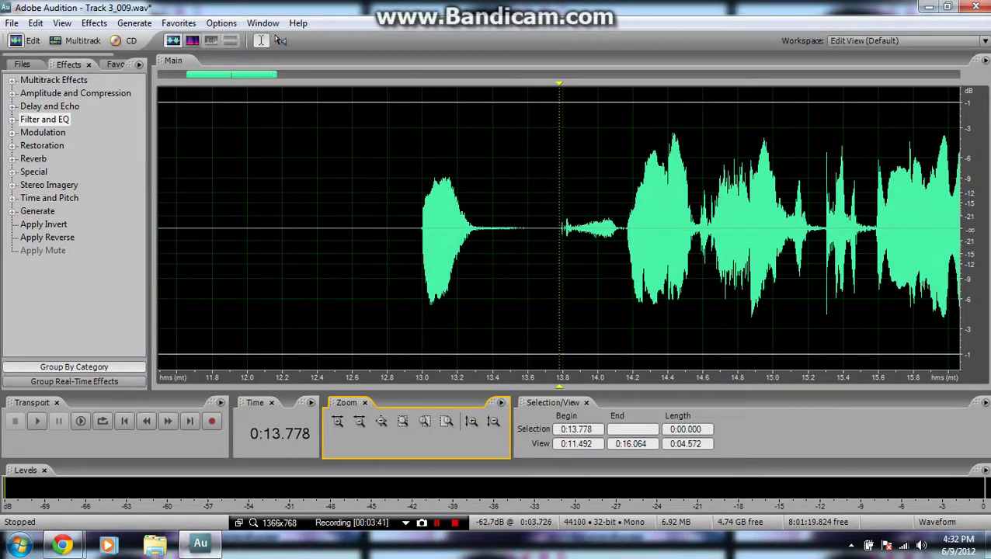
Step: Mute the breath at 13.749–14.148 s, then zoom out full with the cursor near 12.5 s
{"action": "left_click_drag", "start_coordinate": [554, 233], "coordinate": [622, 233]}
{"action": "key", "text": "space"}
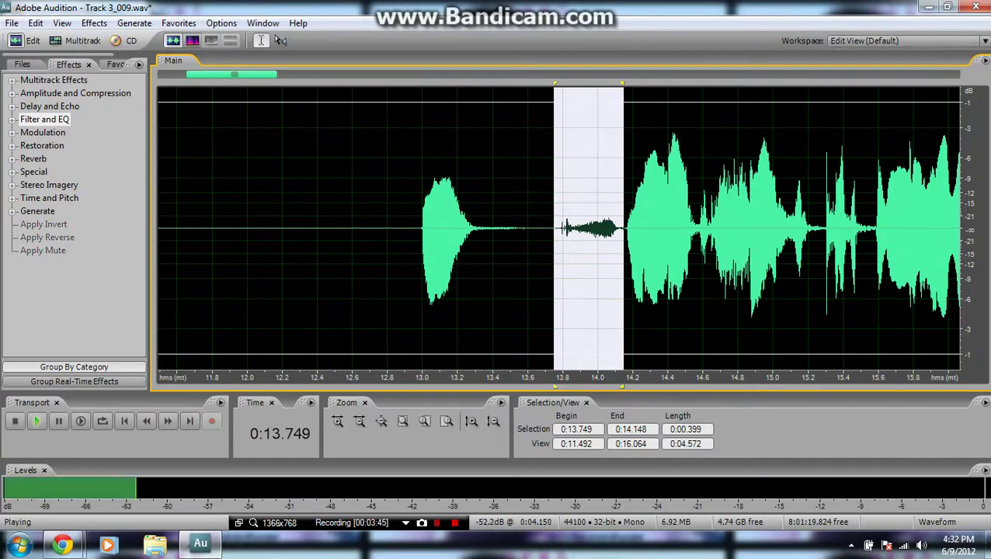
{"action": "right_click", "coordinate": [605, 230]}
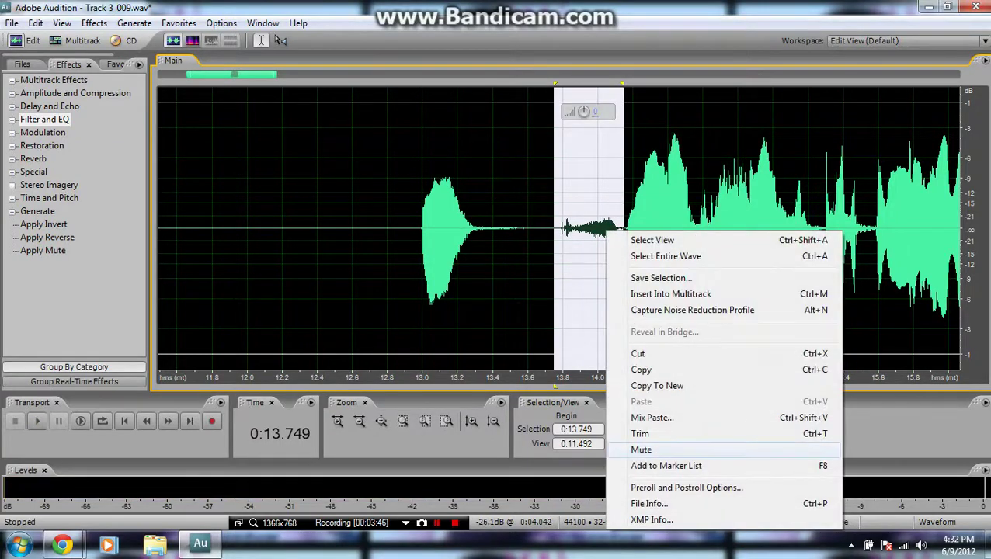
{"action": "left_click", "coordinate": [642, 449]}
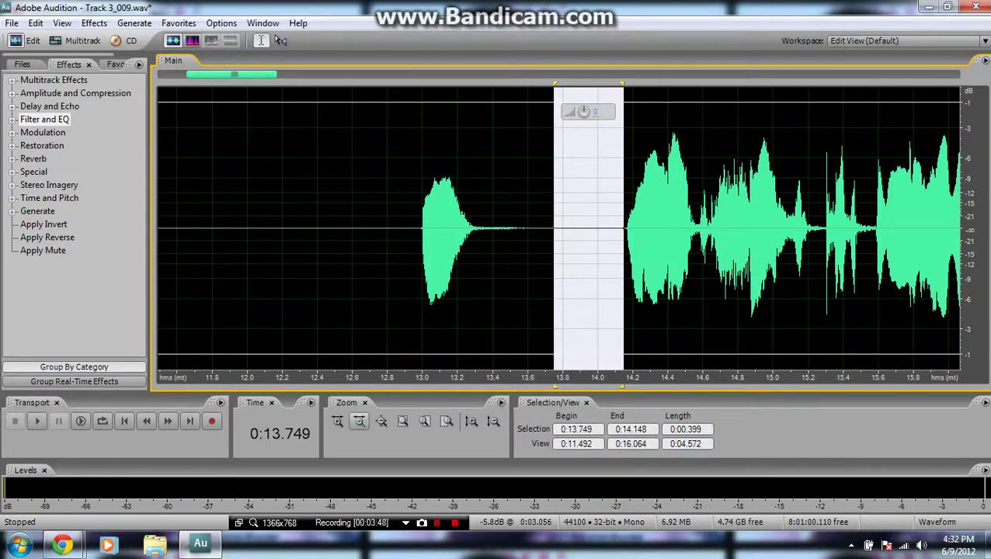
{"action": "left_click", "coordinate": [359, 421]}
{"action": "left_click", "coordinate": [208, 225]}
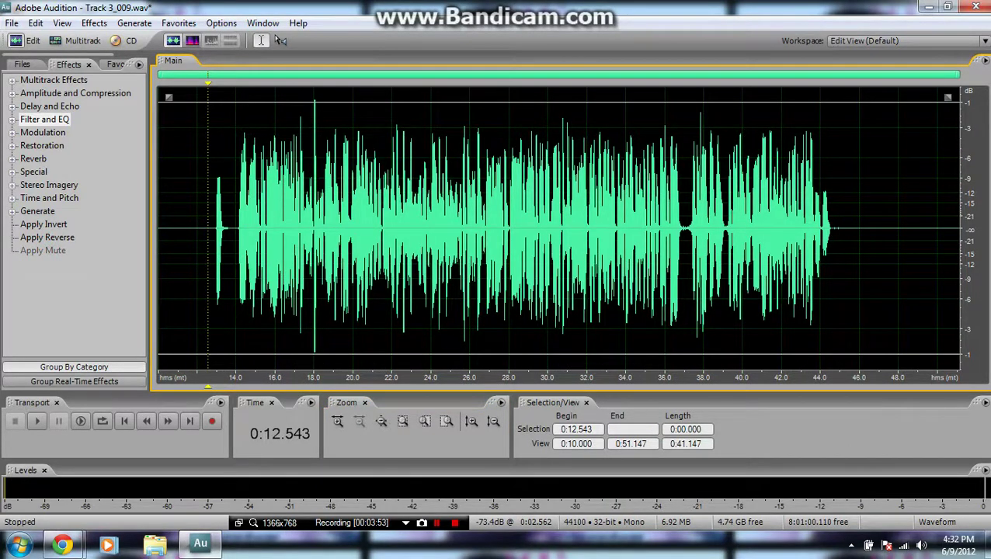
Step: Preview the muted breath, then select the vocal from about 0:12.7 to 0:45.0
{"action": "key", "text": "space"}
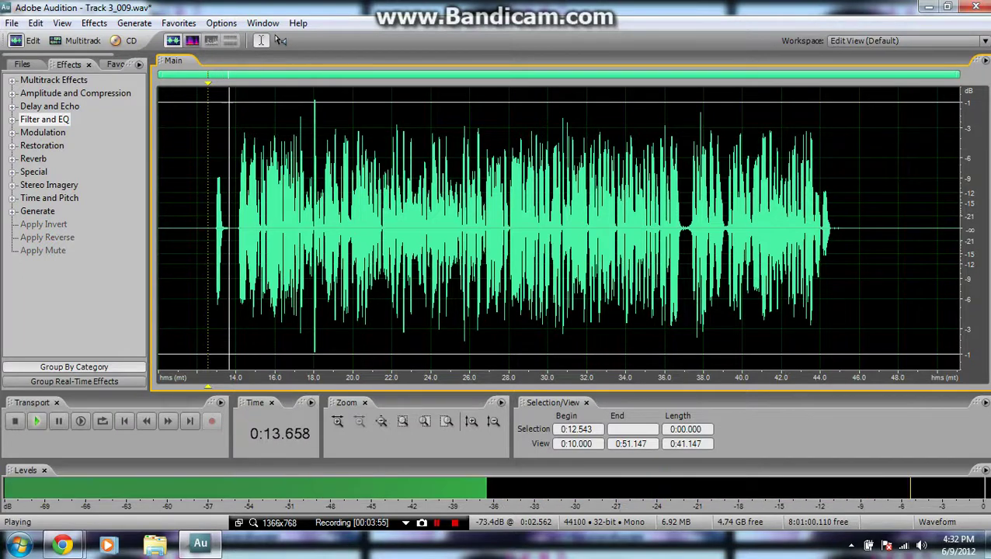
{"action": "key", "text": "space"}
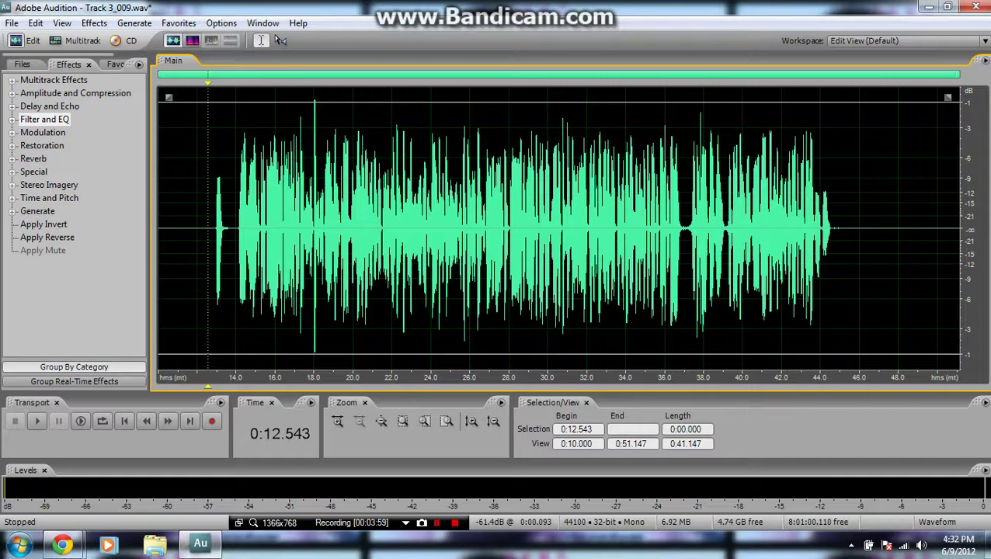
{"action": "left_click_drag", "start_coordinate": [210, 226], "coordinate": [840, 225]}
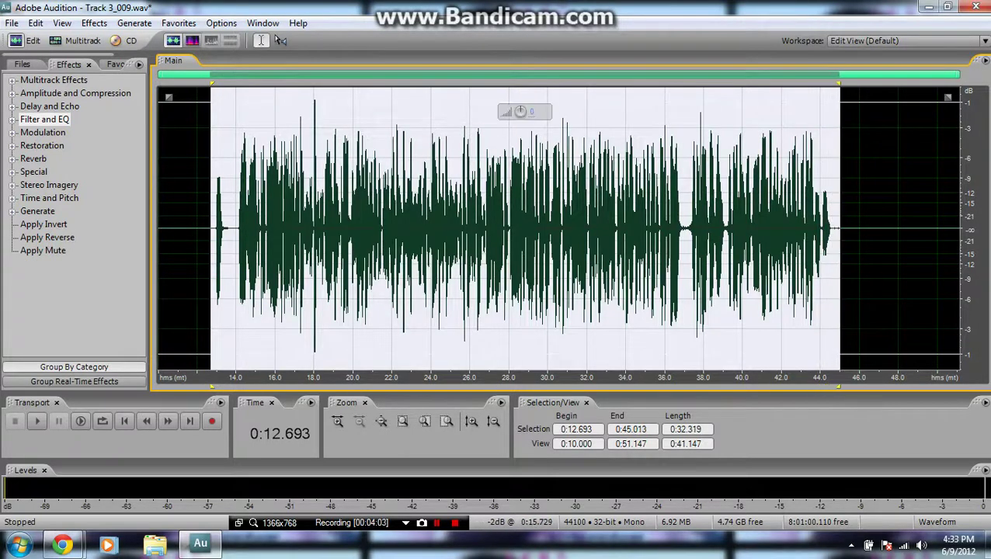
Step: Apply the Rap Presence Dynamics Processing preset to the vocal selection and preview it
{"action": "left_click", "coordinate": [13, 93]}
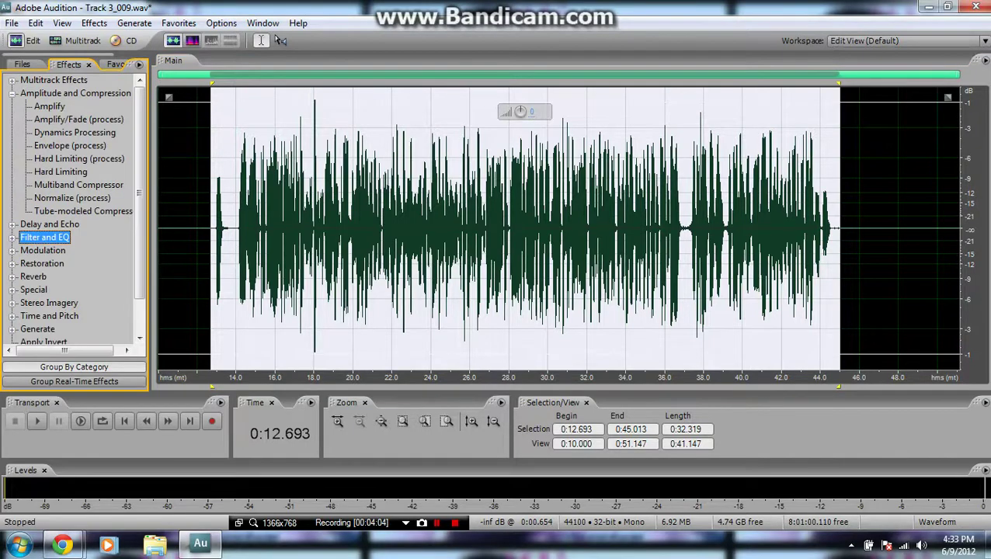
{"action": "double_click", "coordinate": [74, 132]}
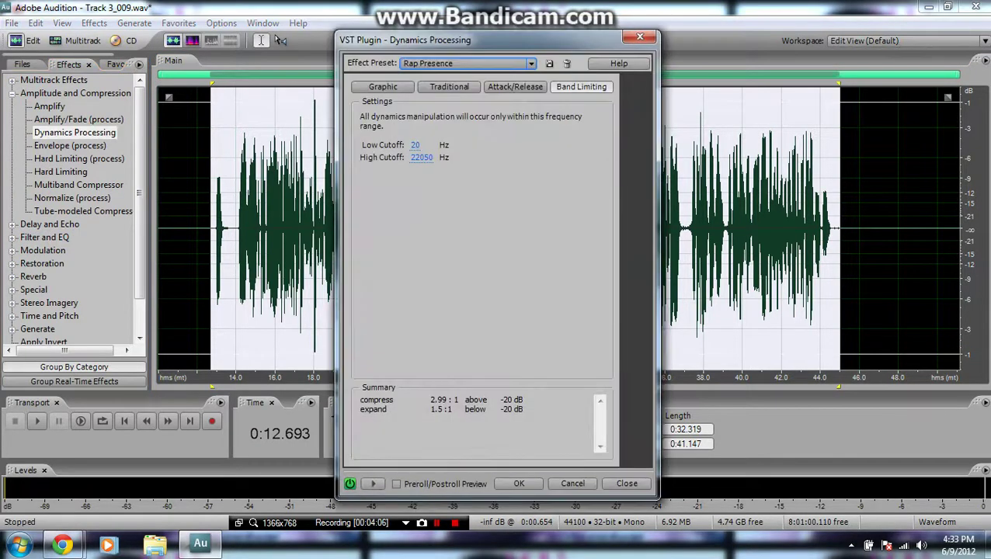
{"action": "key", "text": "Return"}
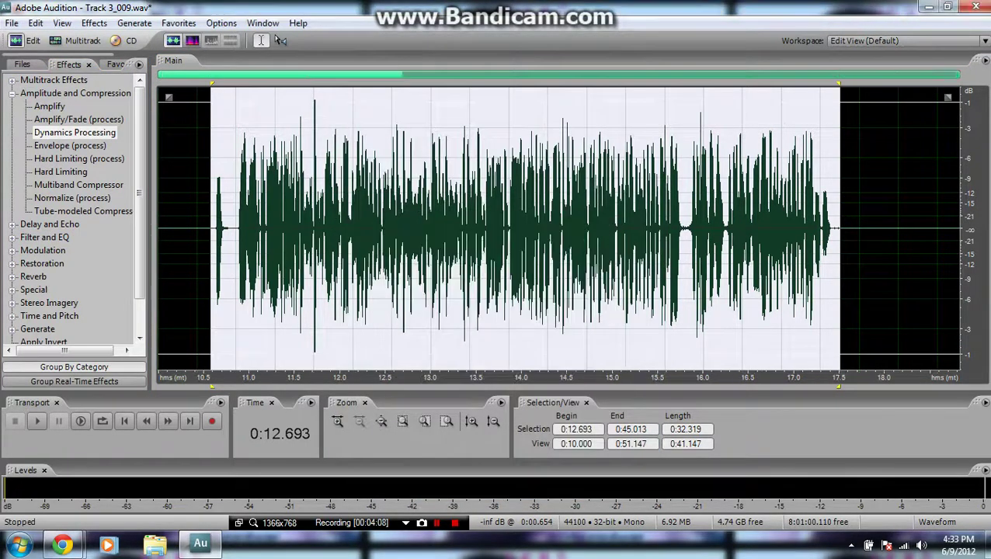
{"action": "key", "text": "space"}
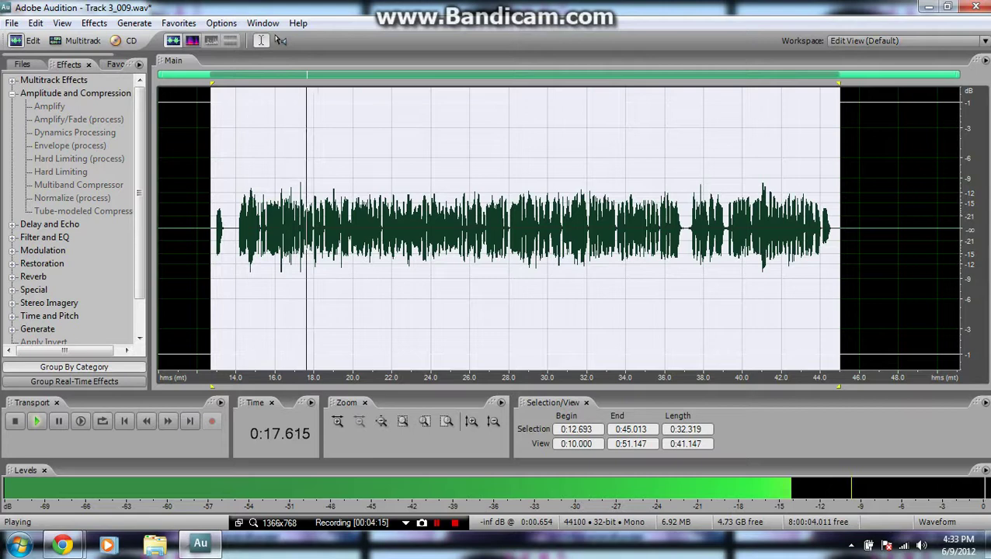
{"action": "key", "text": "space"}
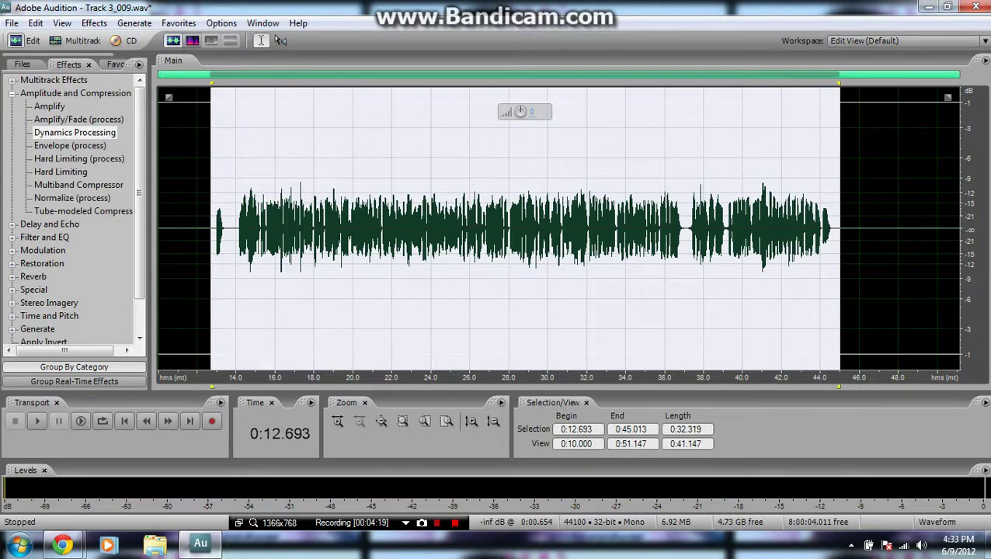
Step: Apply Hard Limiting, then an 80% Normalize, to the vocal selection
{"action": "double_click", "coordinate": [78, 159]}
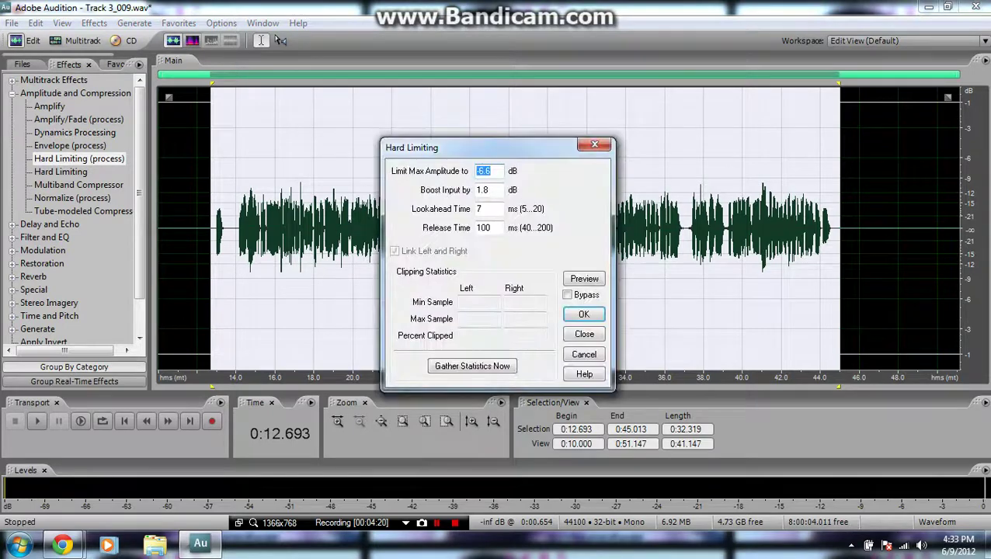
{"action": "key", "text": "Return"}
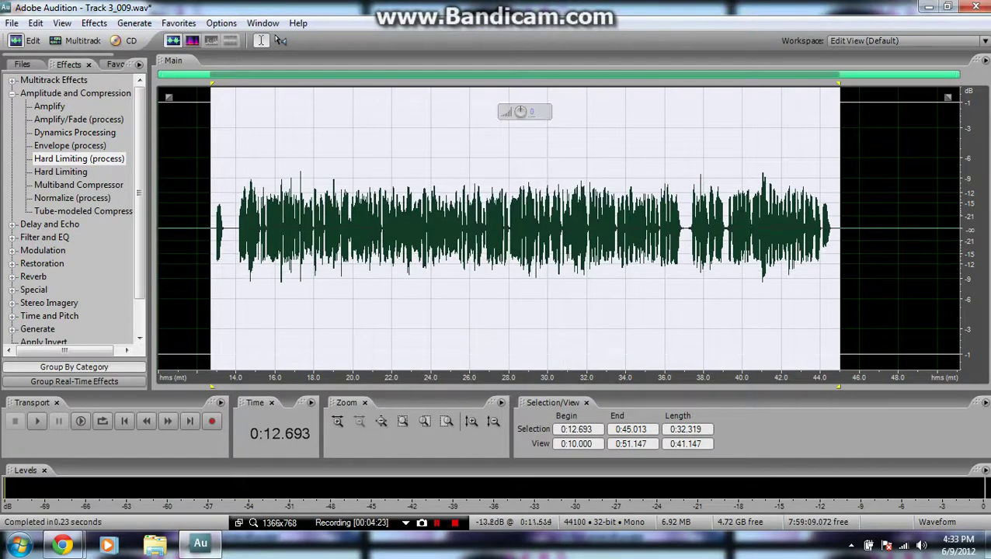
{"action": "double_click", "coordinate": [72, 198]}
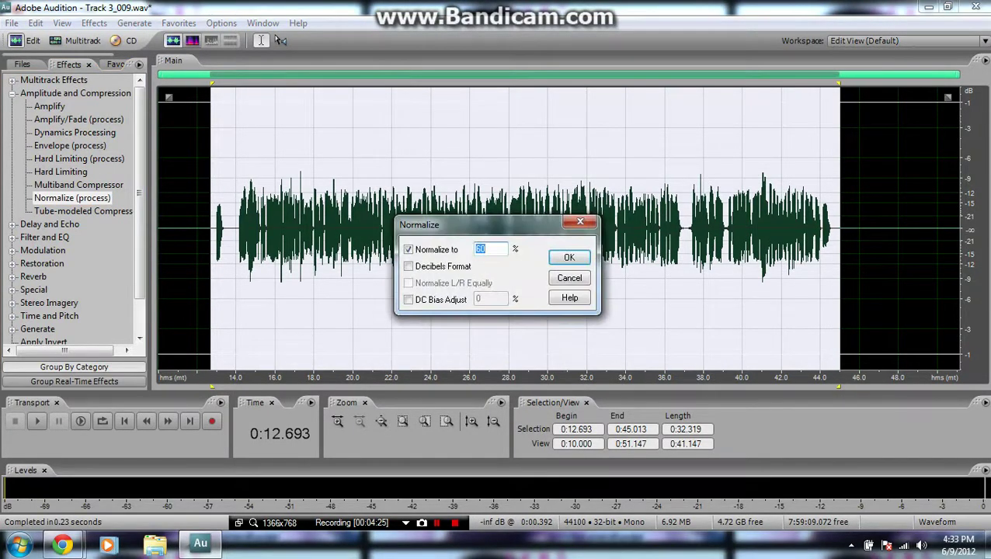
{"action": "key", "text": "Return"}
{"action": "double_click", "coordinate": [78, 211]}
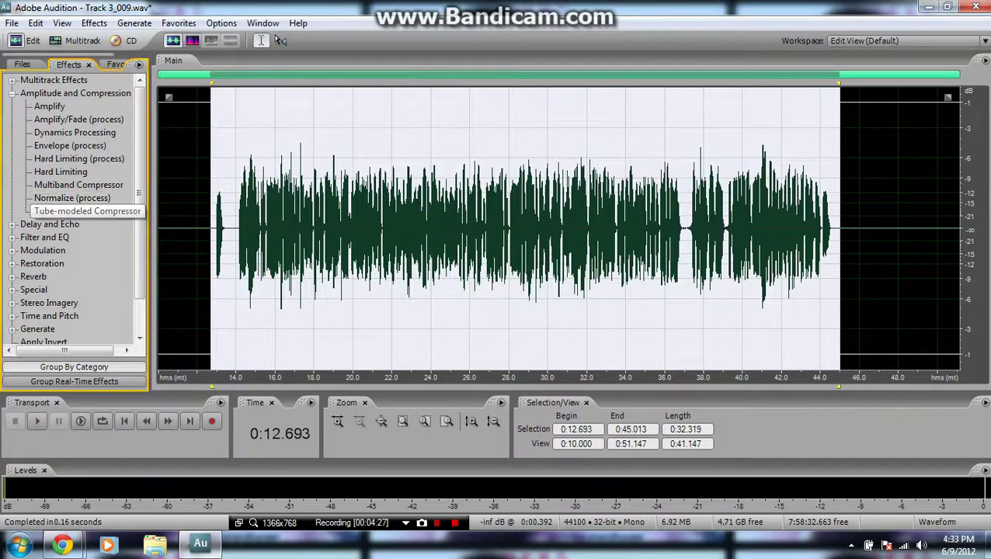
Step: Apply the Tube-modeled Compressor's Comp (Light) preset to the vocal
{"action": "left_click", "coordinate": [530, 161]}
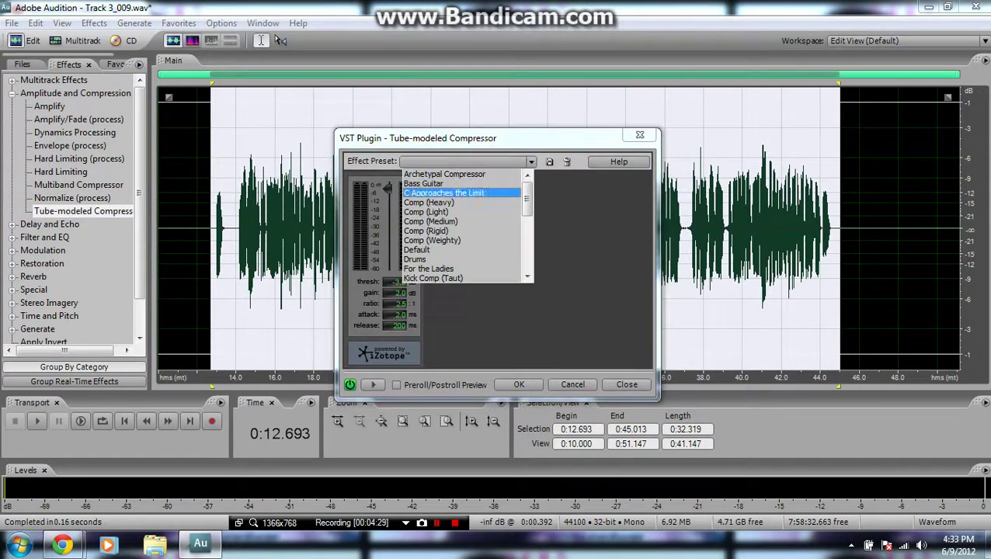
{"action": "key", "text": "Return"}
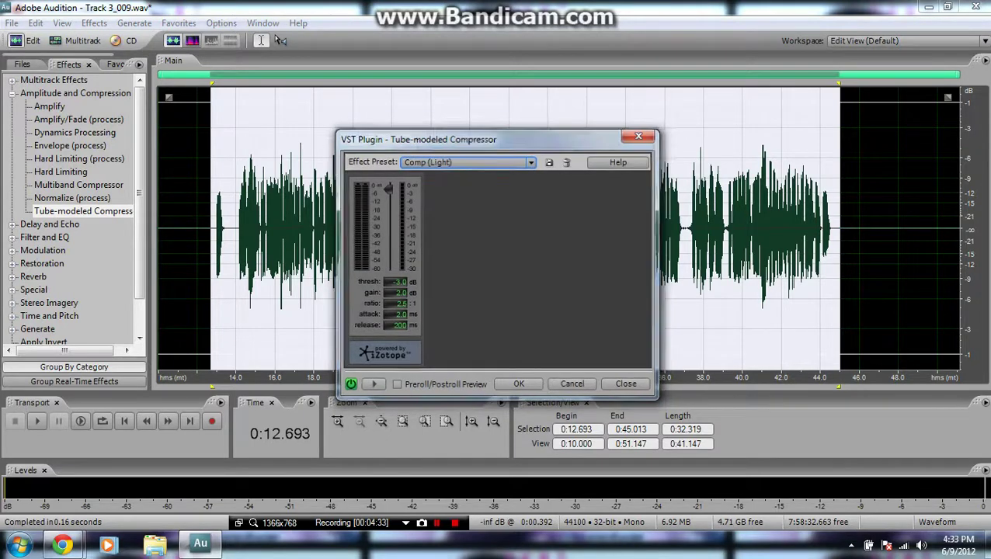
{"action": "key", "text": "Return"}
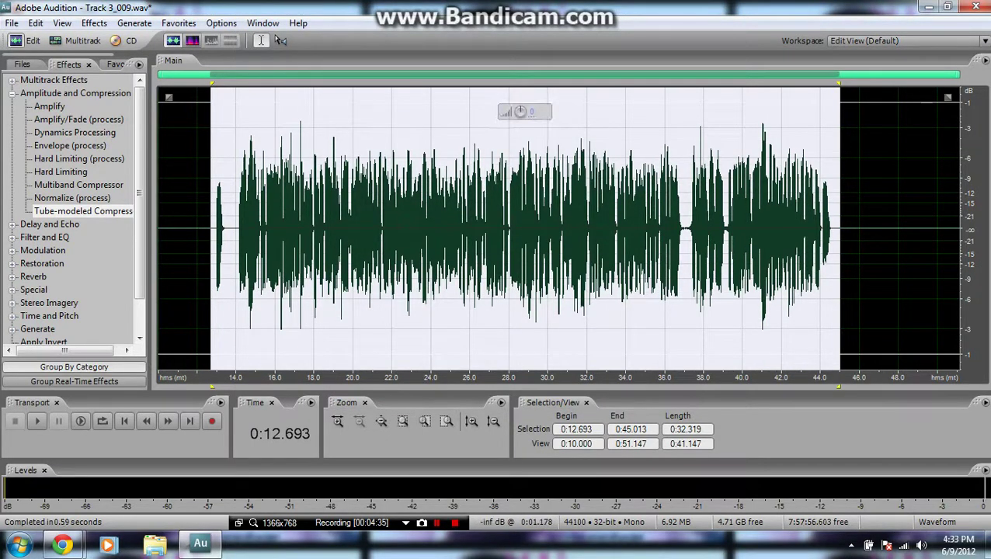
Step: Normalize the compressed vocal again and preview the result
{"action": "key", "text": "Up"}
{"action": "key", "text": "Return"}
{"action": "key", "text": "Return"}
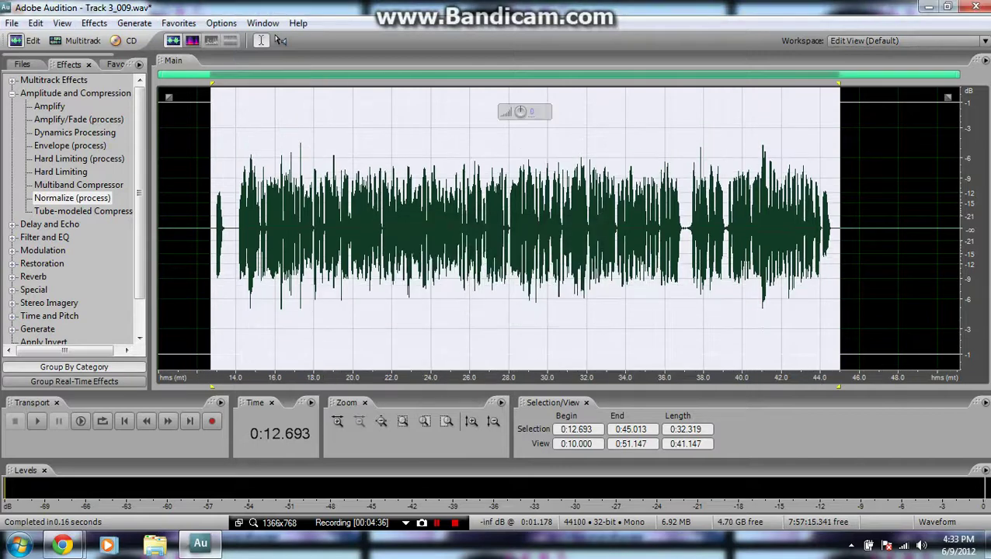
{"action": "key", "text": "space"}
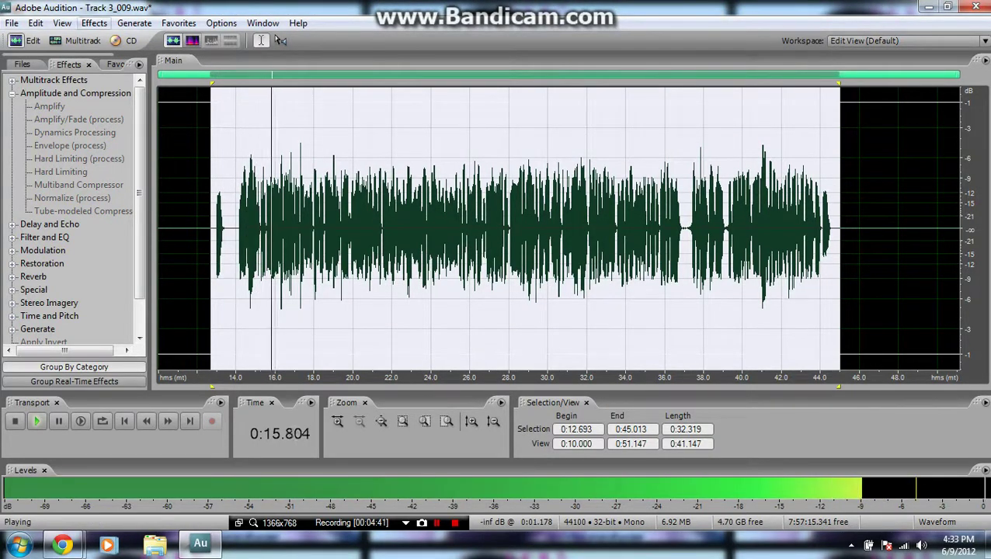
{"action": "key", "text": "space"}
Step: Play the multitrack mix, mute Tracks 4 and 5, and raise Track 3 to about 12.8 dB
{"action": "key", "text": "8"}
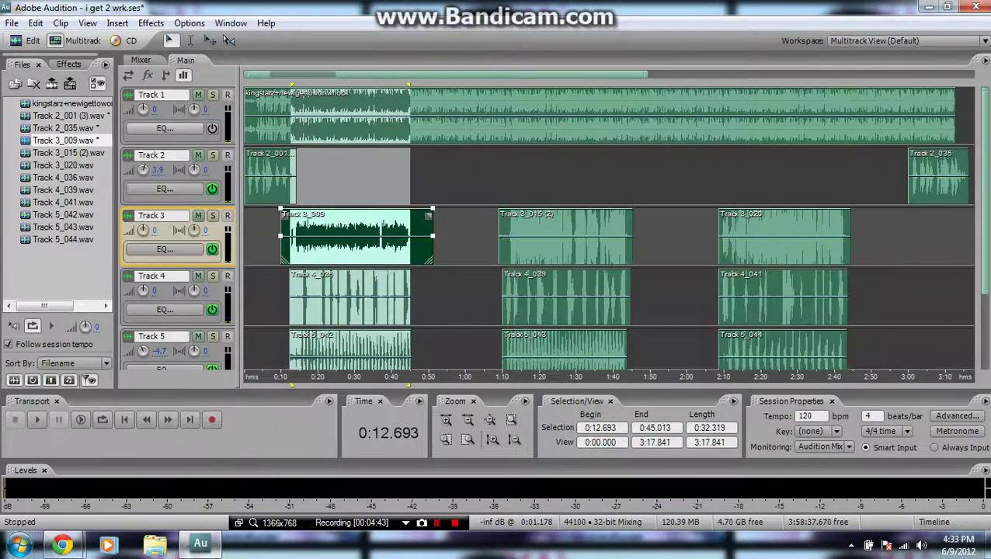
{"action": "key", "text": "space"}
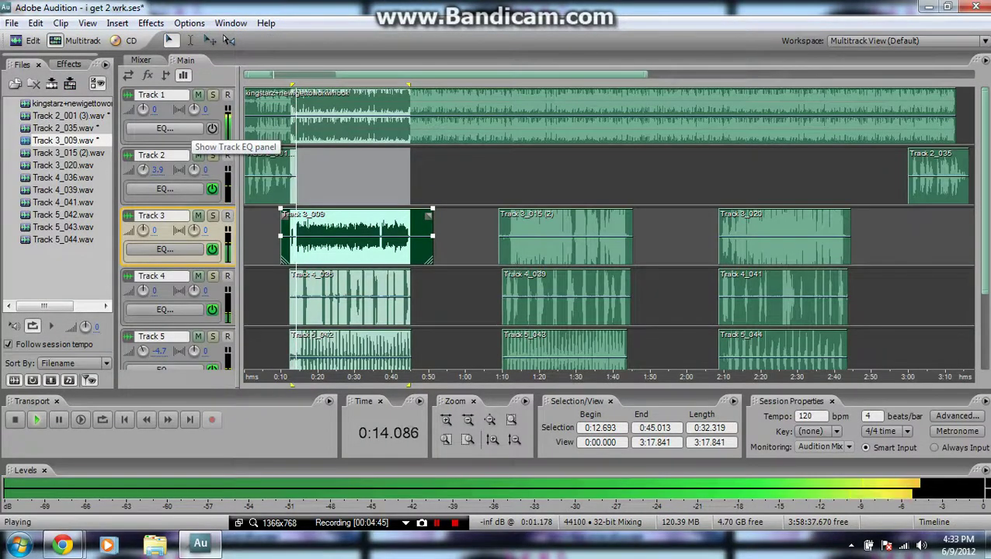
{"action": "left_click", "coordinate": [143, 230]}
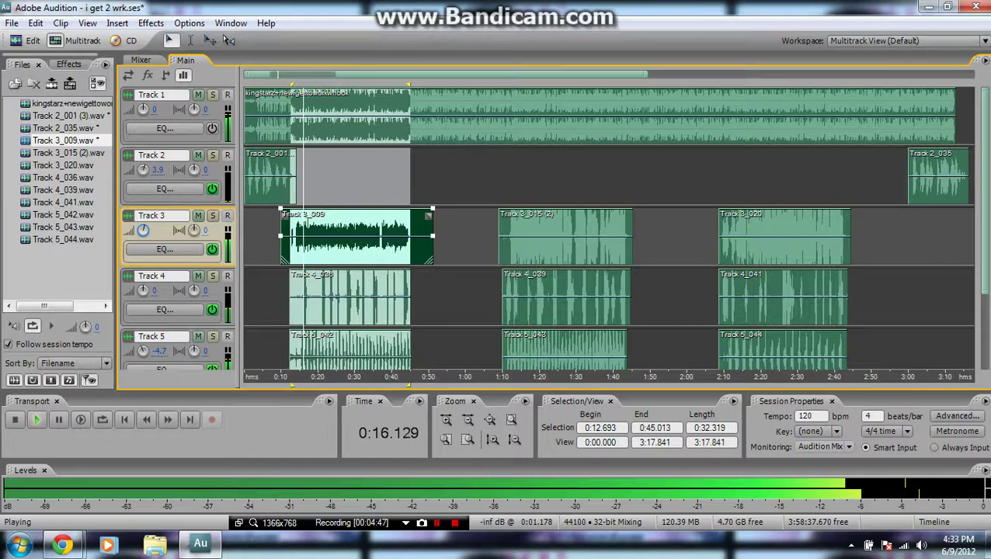
{"action": "left_click_drag", "start_coordinate": [143, 230], "coordinate": [143, 226]}
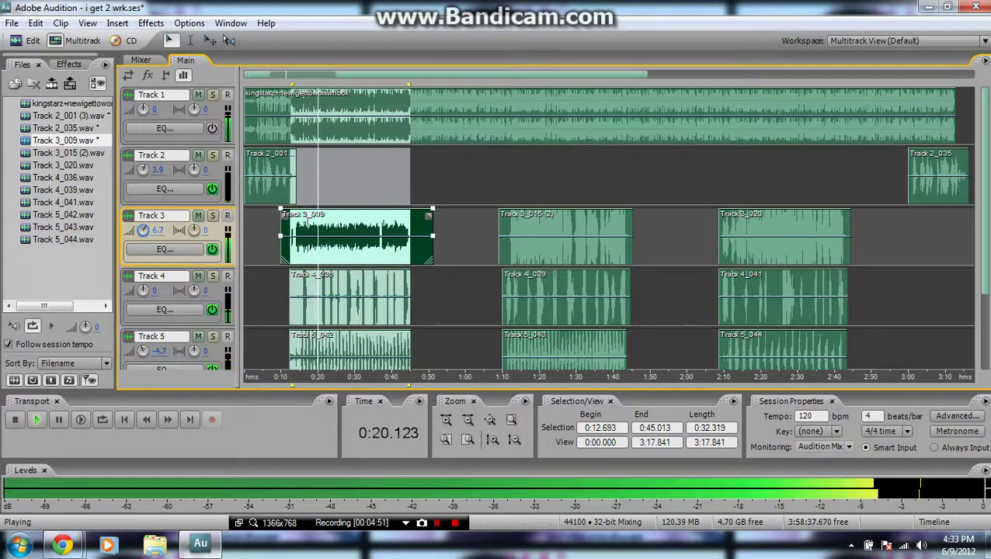
{"action": "left_click", "coordinate": [198, 275]}
{"action": "left_click", "coordinate": [198, 336]}
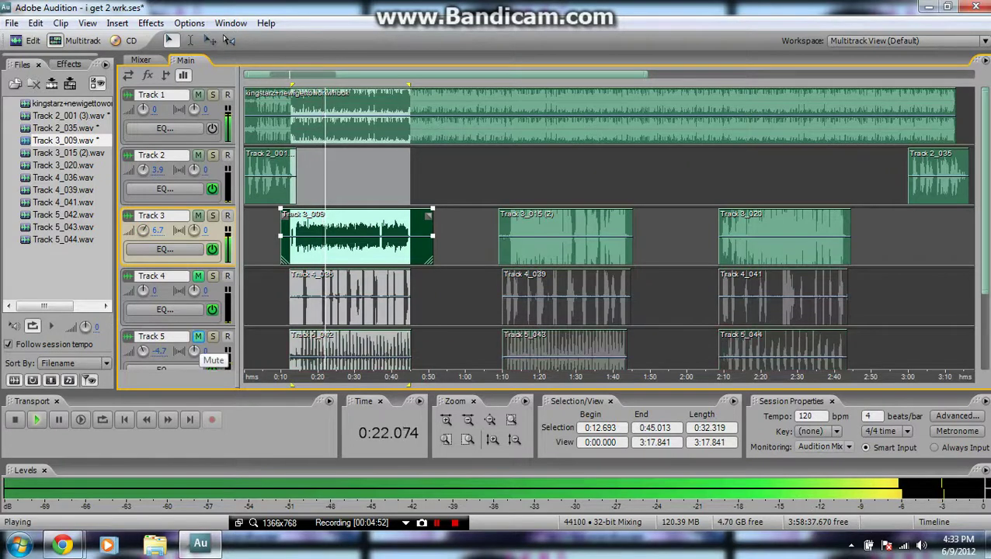
{"action": "mouse_move", "coordinate": [143, 230]}
{"action": "left_mouse_down"}
{"action": "mouse_move", "coordinate": [143, 219]}
{"action": "mouse_move", "coordinate": [143, 229]}
{"action": "left_mouse_up"}
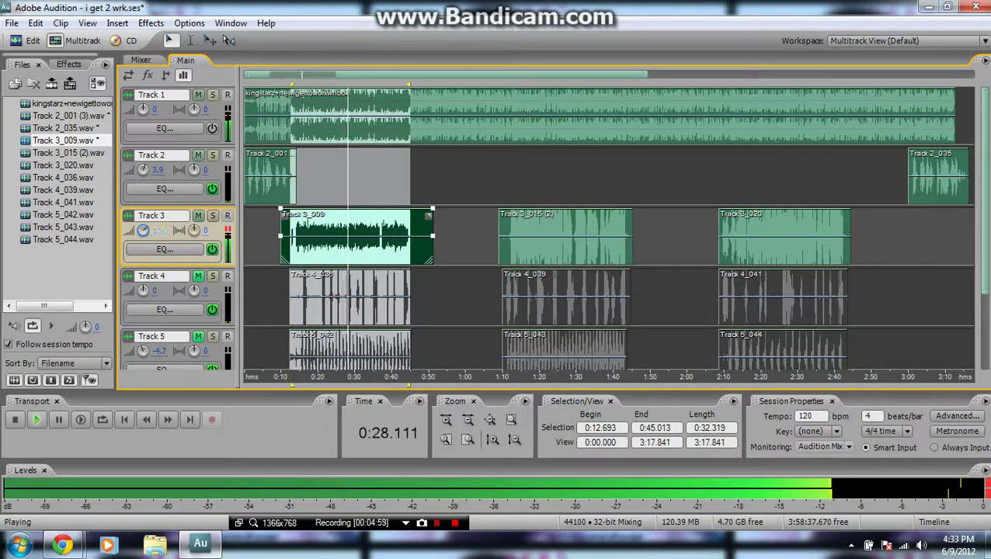
Step: Clear the time selection, set Track 3's volume to 12.5 dB, and stop playback
{"action": "left_click", "coordinate": [289, 299]}
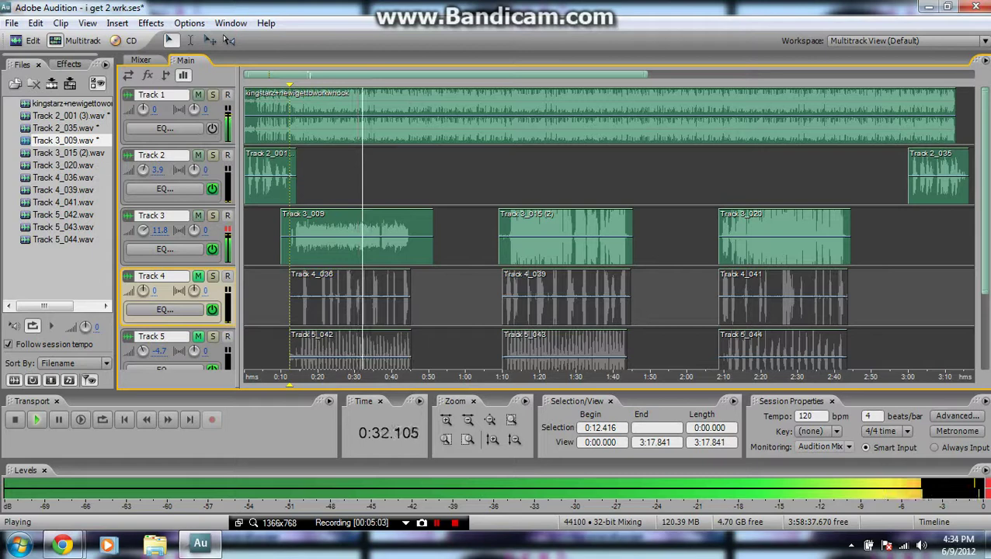
{"action": "left_click_drag", "start_coordinate": [143, 229], "coordinate": [143, 229]}
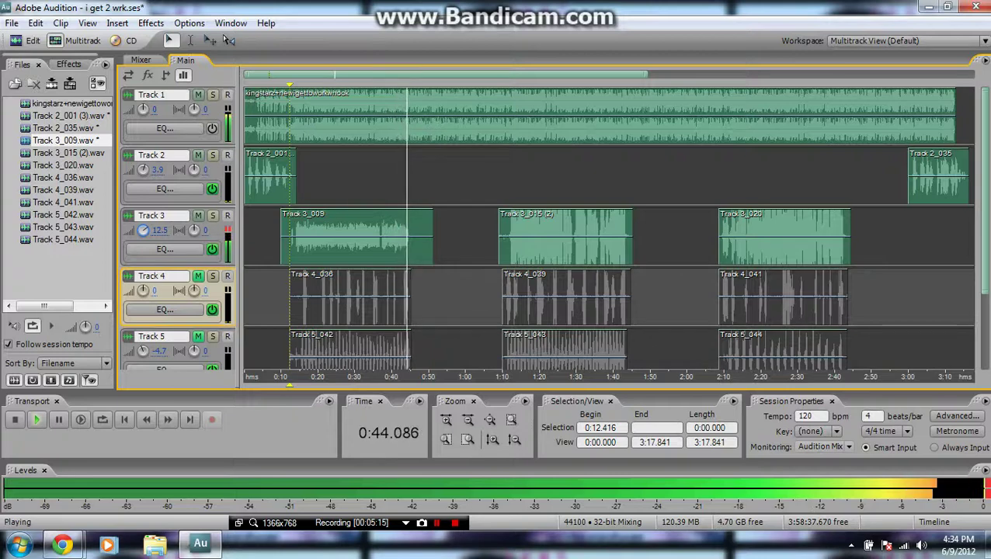
{"action": "key", "text": "space"}
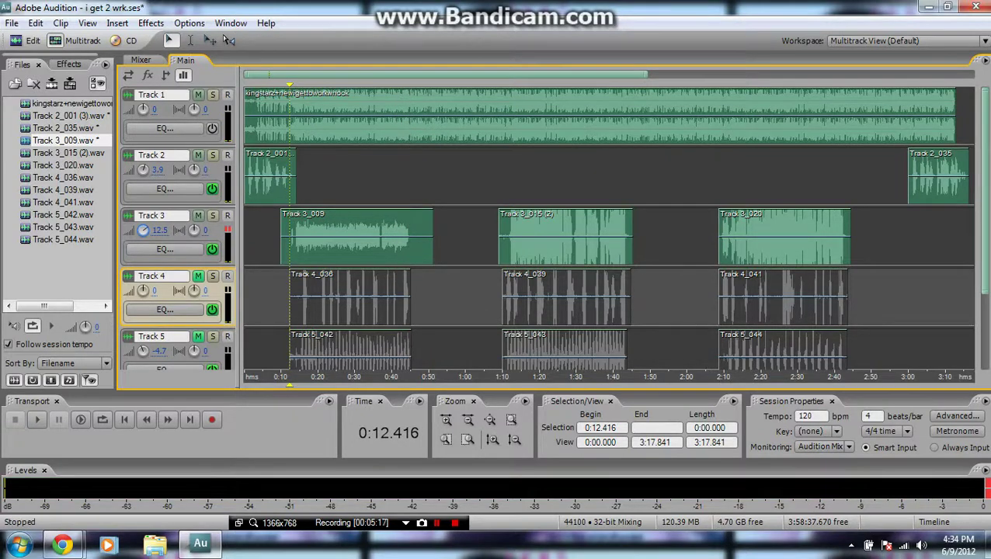